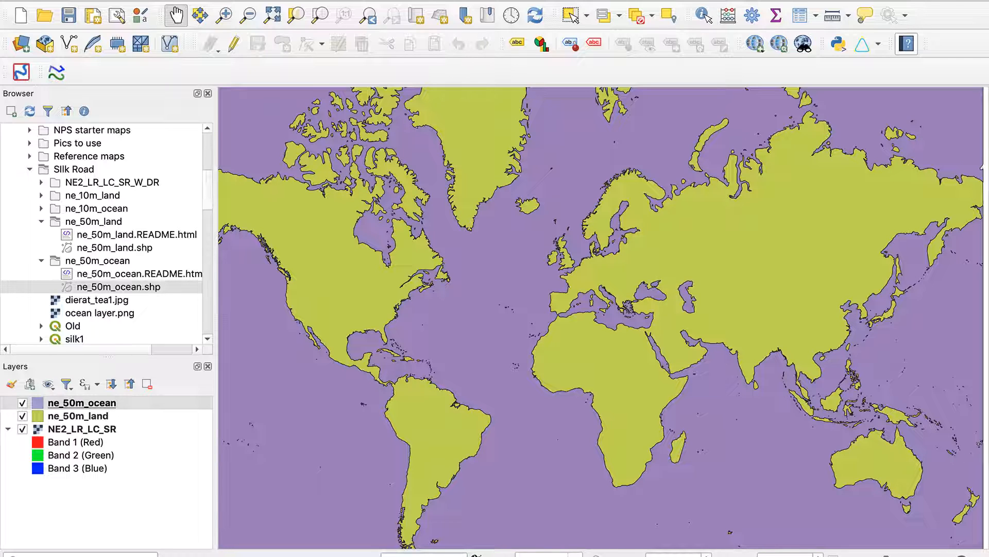
scroll(886, 320, up, 1)
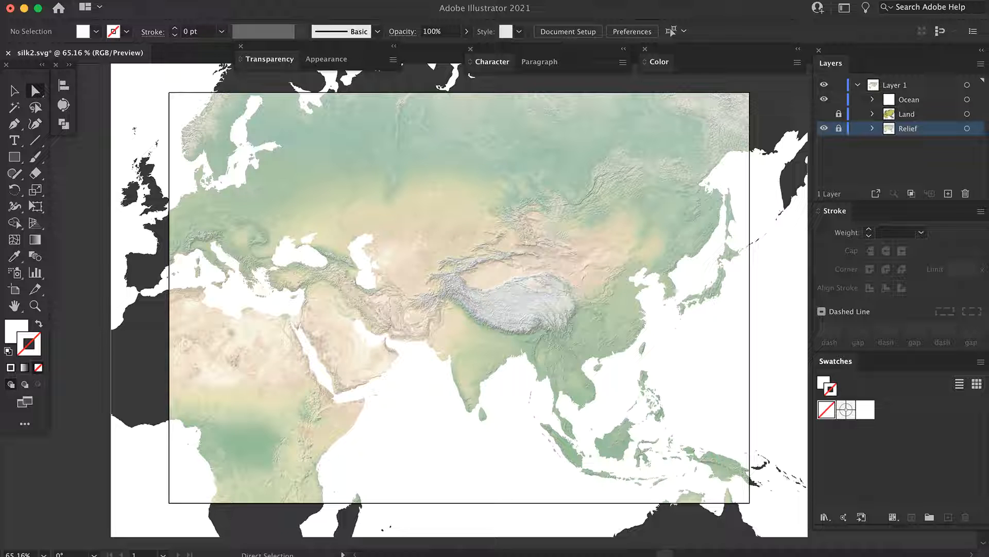
- Select all artwork in the Ocean sublayer and start a Stylize Inner Glow effect on it
click(408, 298)
click(394, 294)
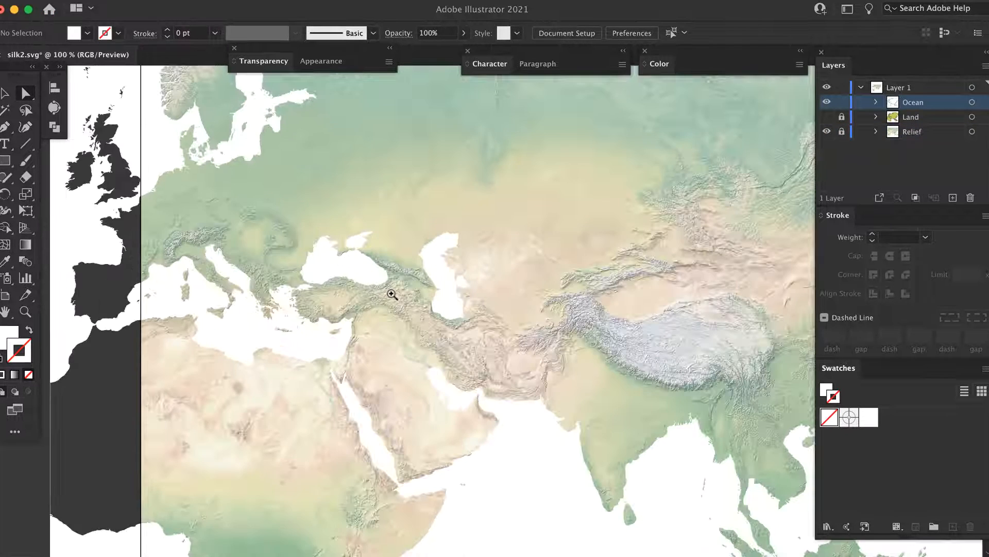
scroll(497, 310, down, 2)
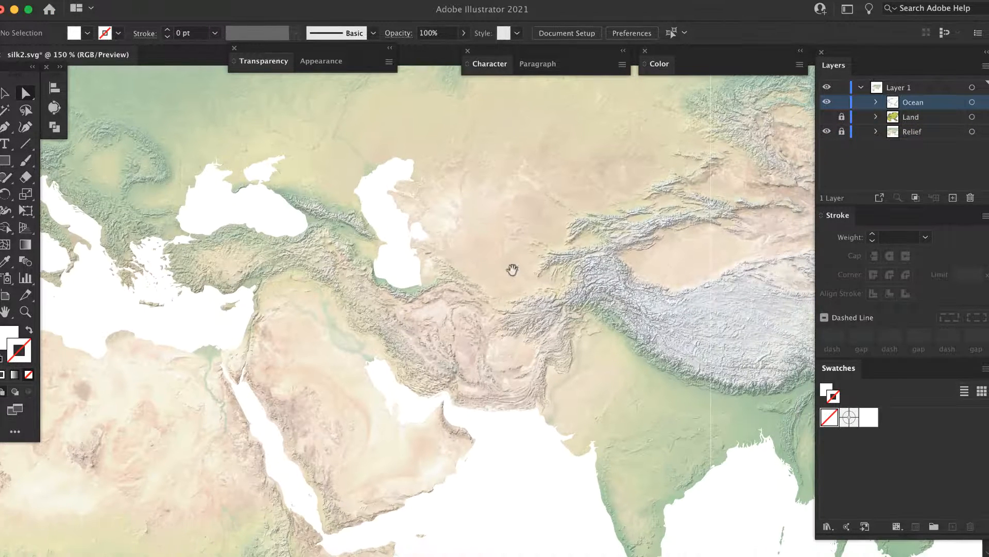
click(981, 102)
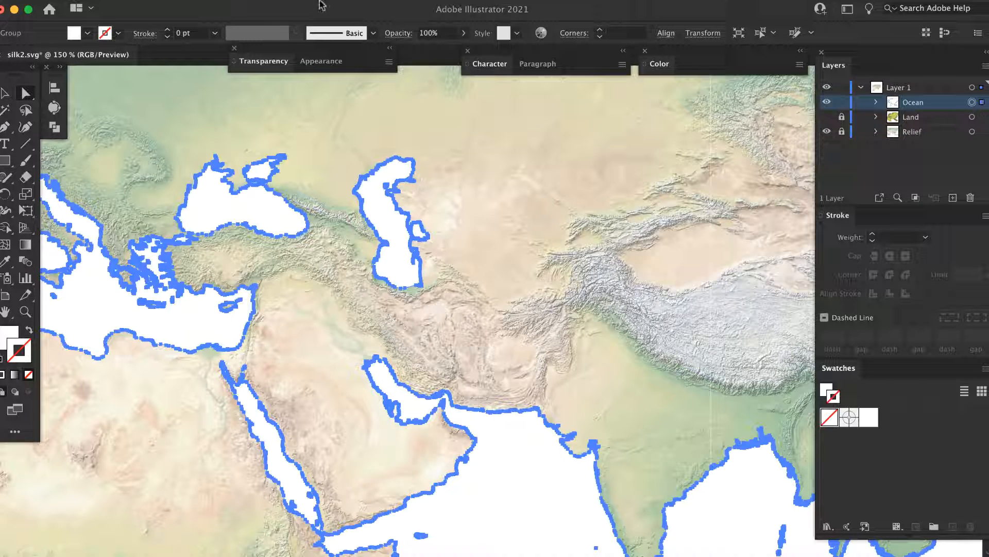
click(280, 0)
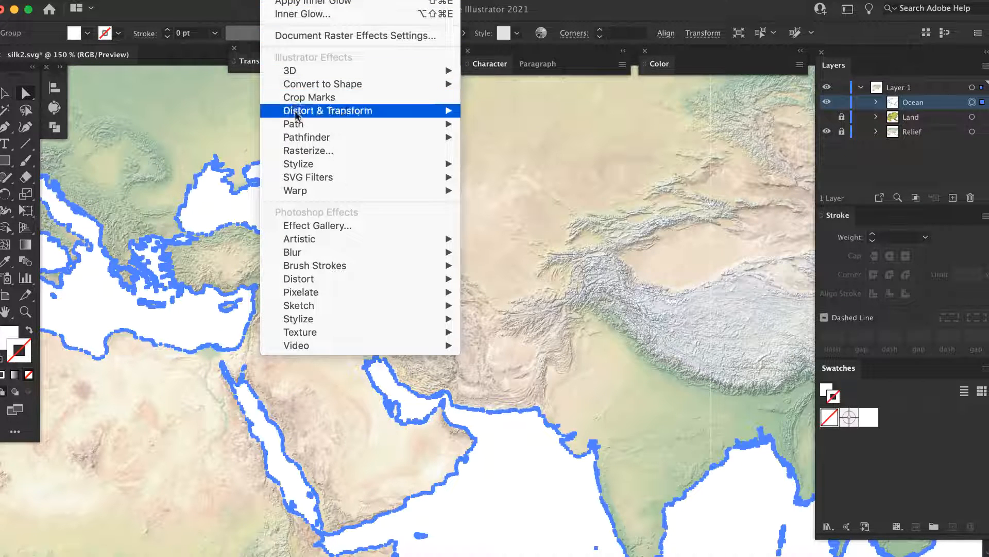
mouse_move(378, 165)
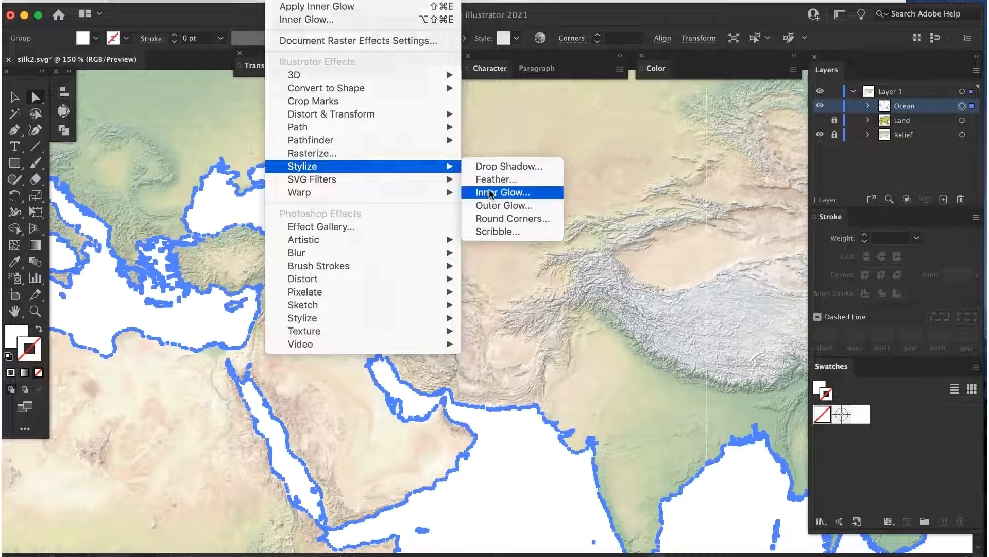
click(489, 192)
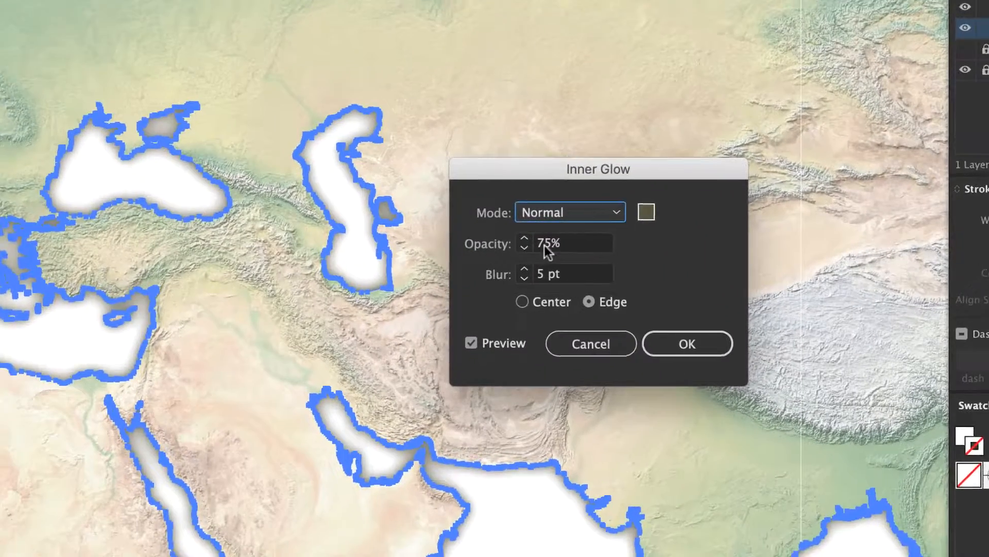
- Set the inner glow's opacity to 50%, increase its blur, apply the effect and deselect the ocean artwork
click(544, 243)
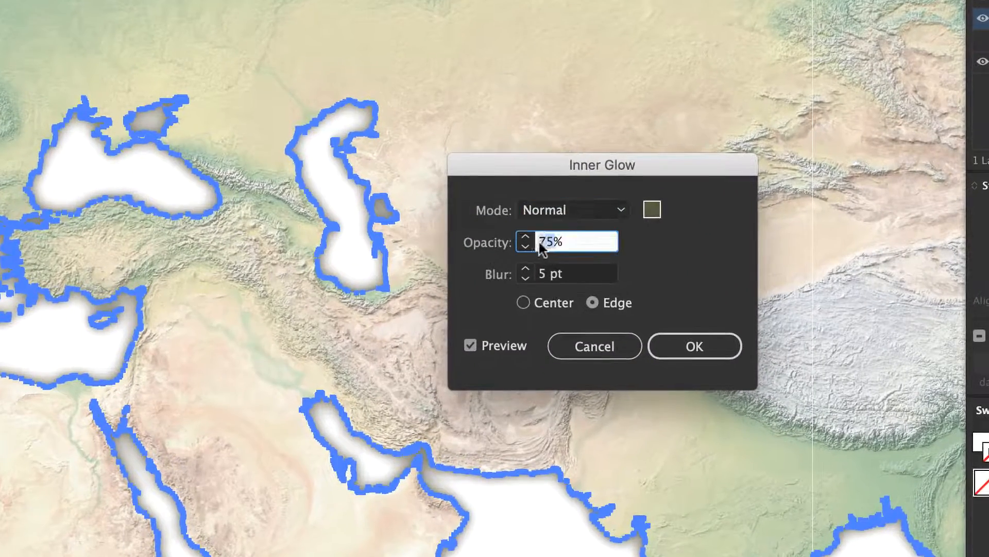
text(50)
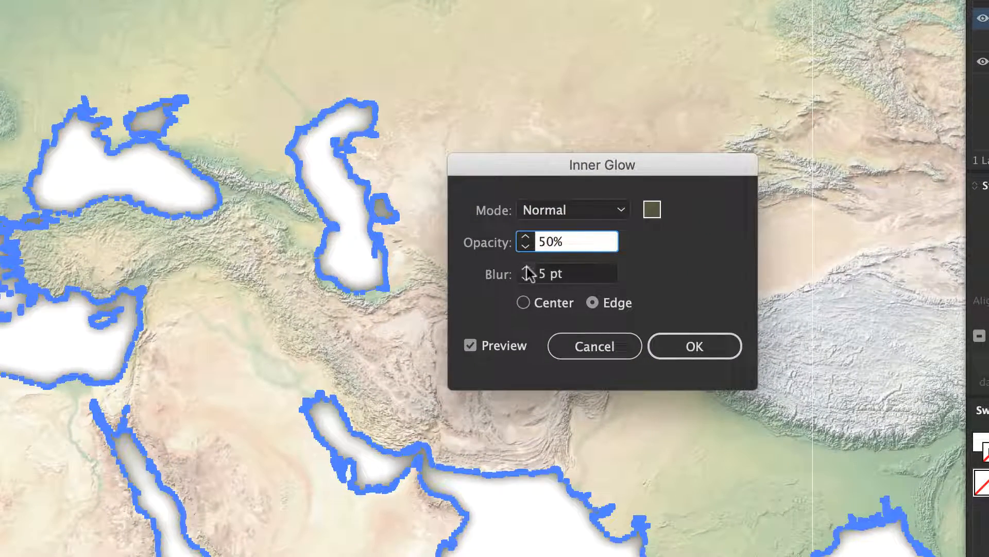
key(Tab)
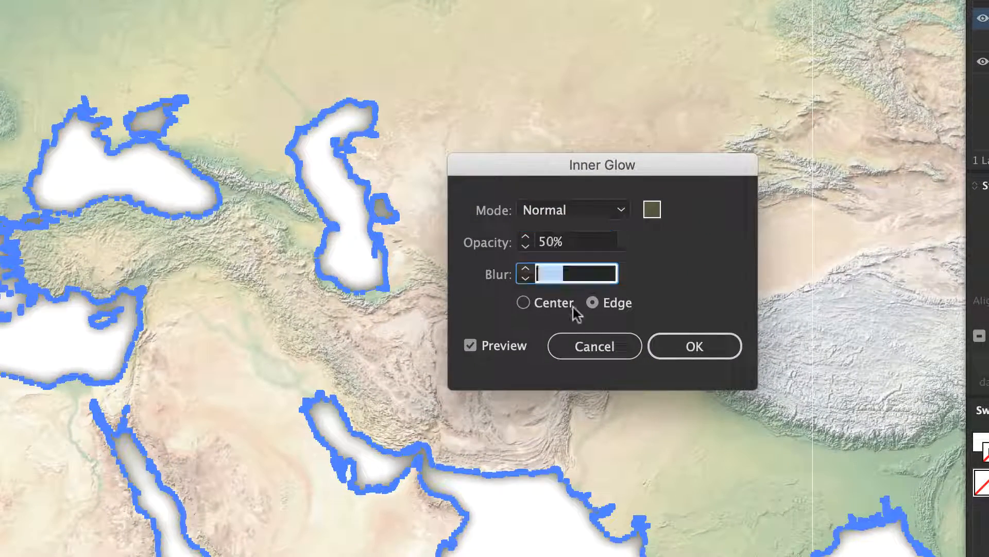
click(525, 269)
click(676, 346)
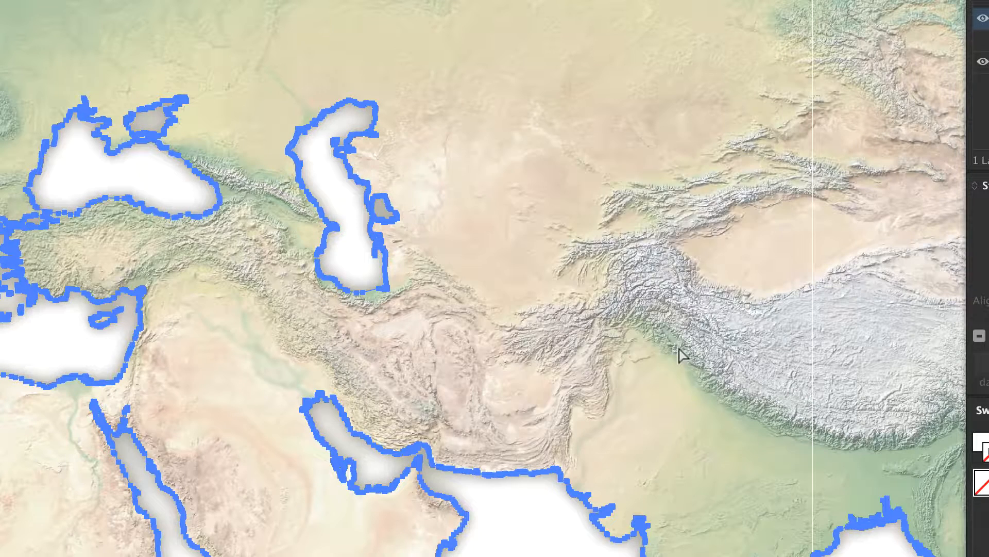
click(679, 355)
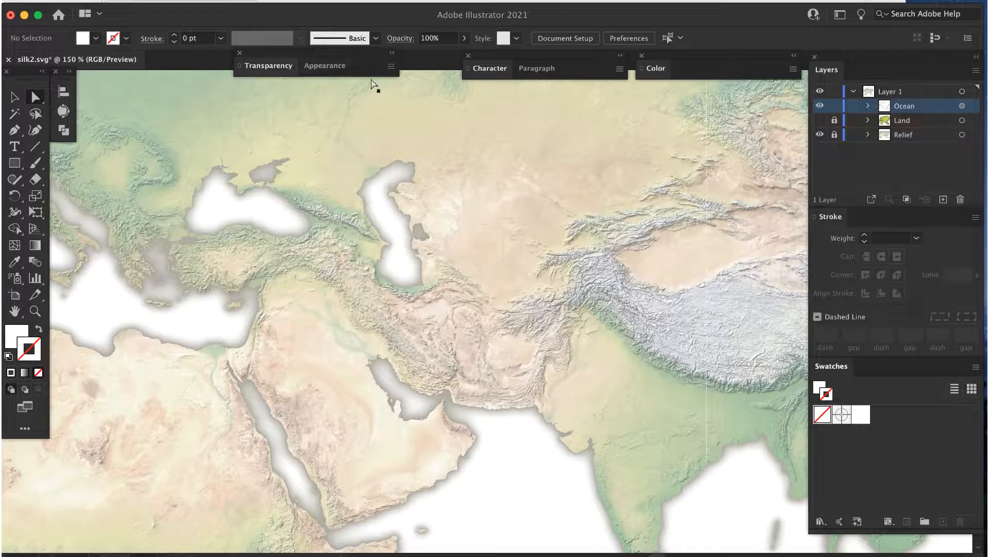
- Duplicate the Relief sublayer
click(936, 139)
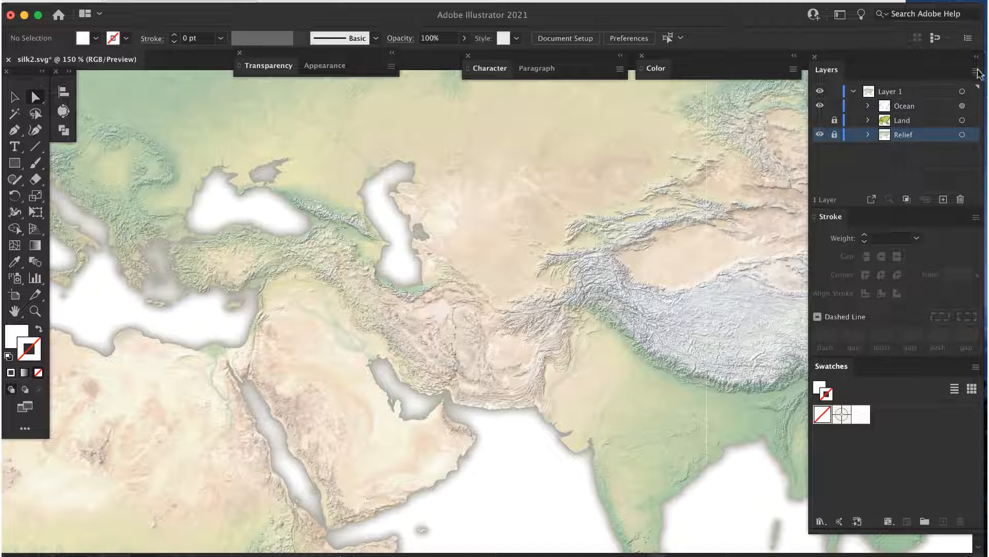
click(976, 72)
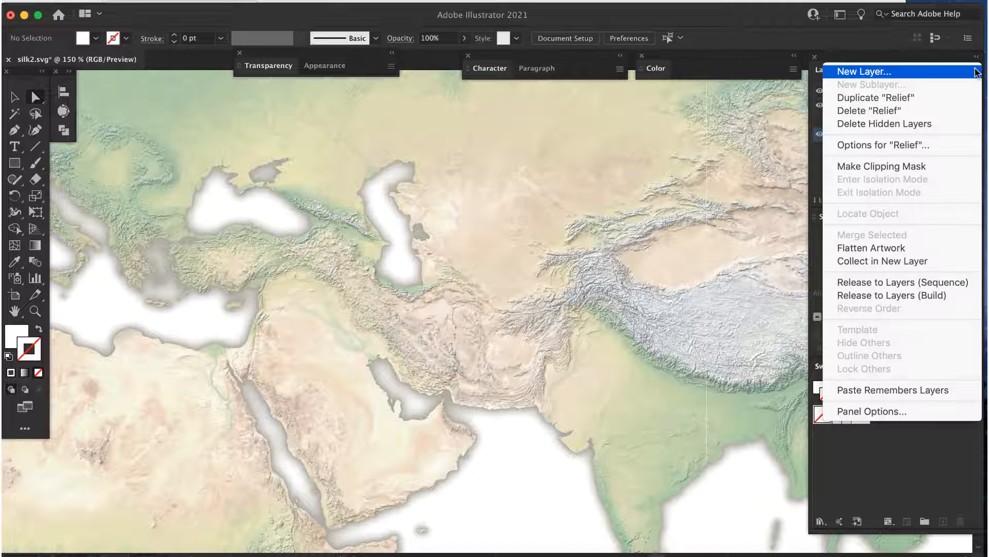
click(962, 98)
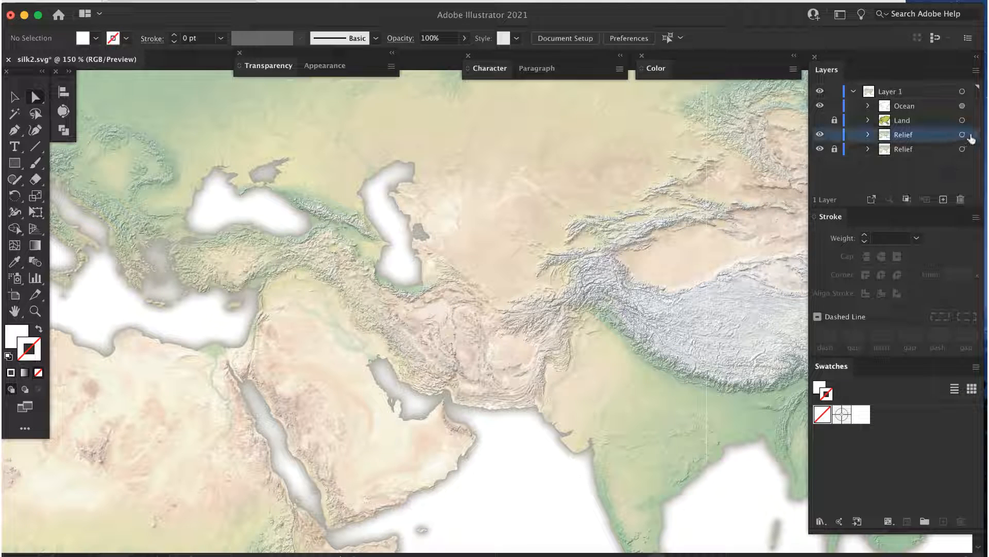
- Apply the artistic Dry Brush effect to the unlocked Relief copy with brush size 4, brush detail 6 and texture 2
click(961, 135)
click(278, 1)
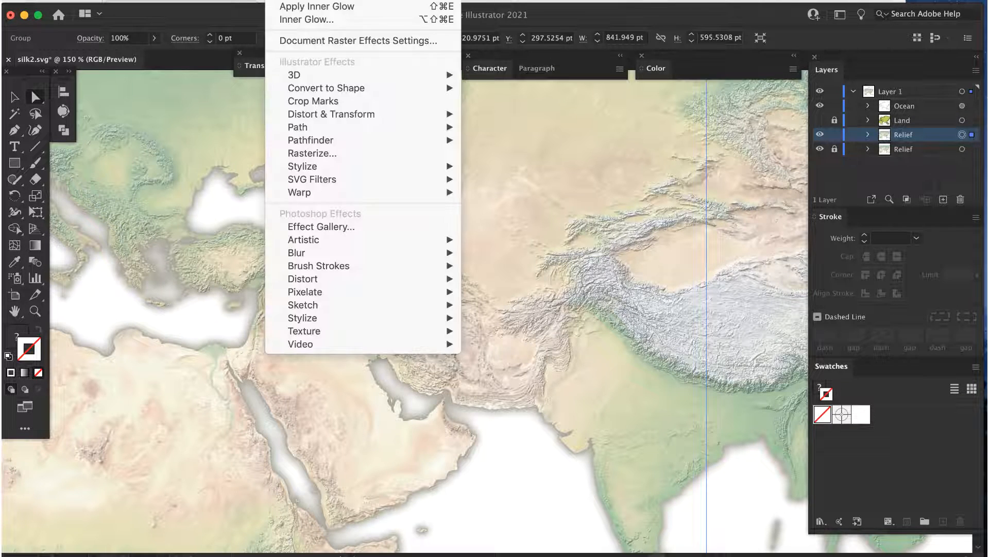
mouse_move(309, 239)
click(508, 266)
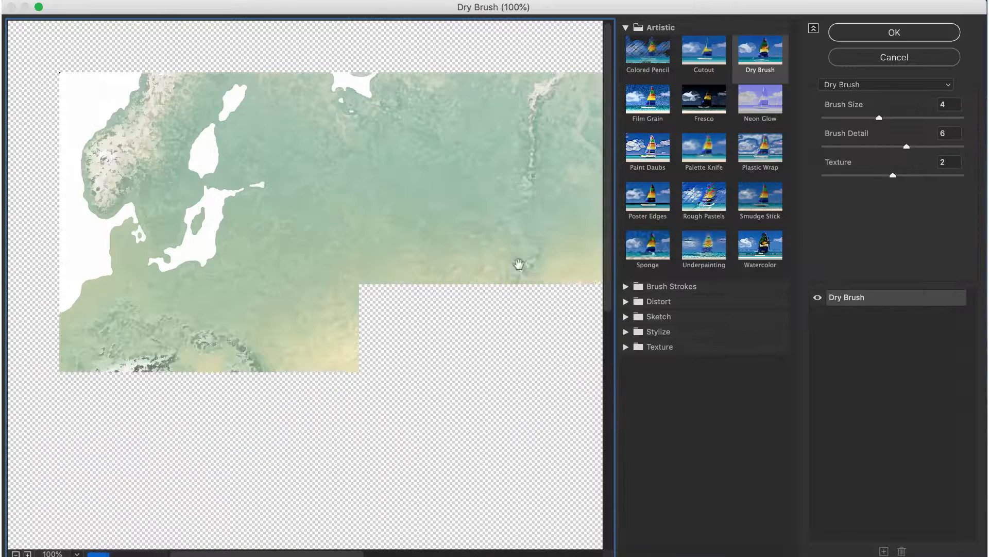
click(896, 34)
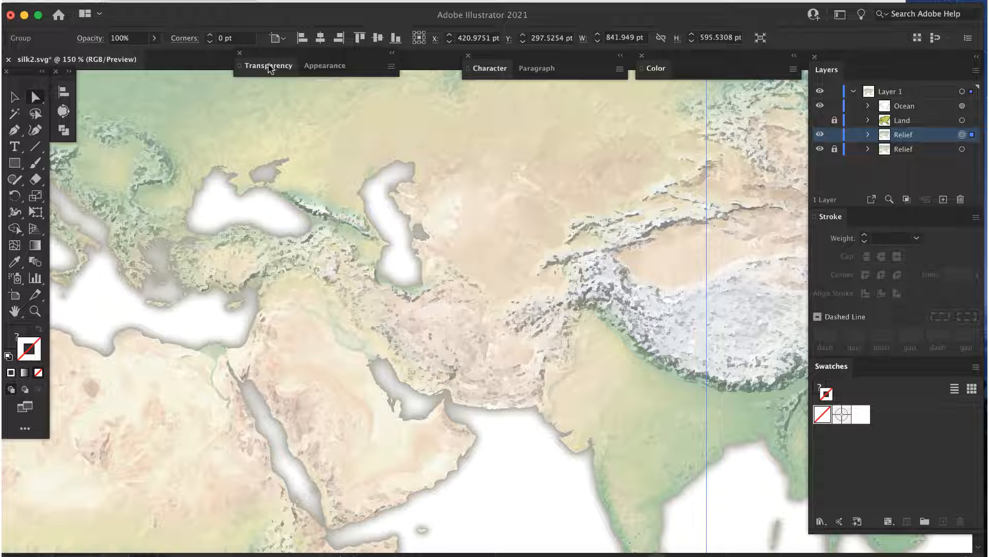
- Set the opacity of the dry-brushed Relief copy to 50%
click(269, 66)
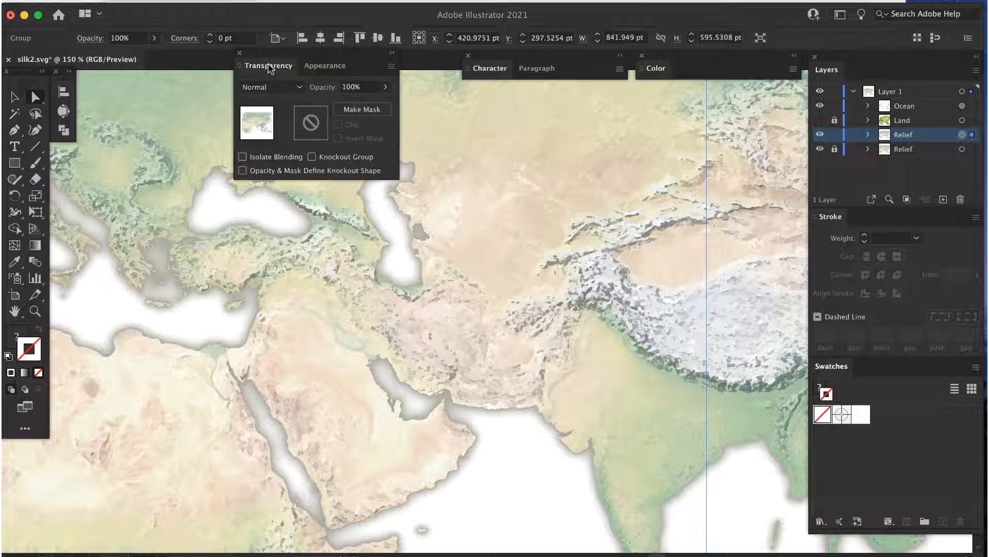
click(364, 88)
text(5)
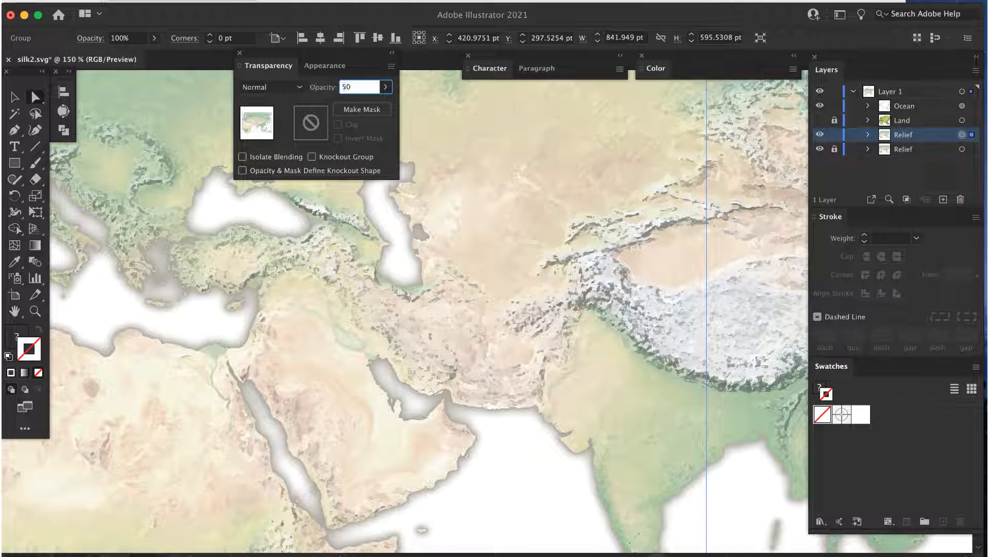
text(0)
key(Return)
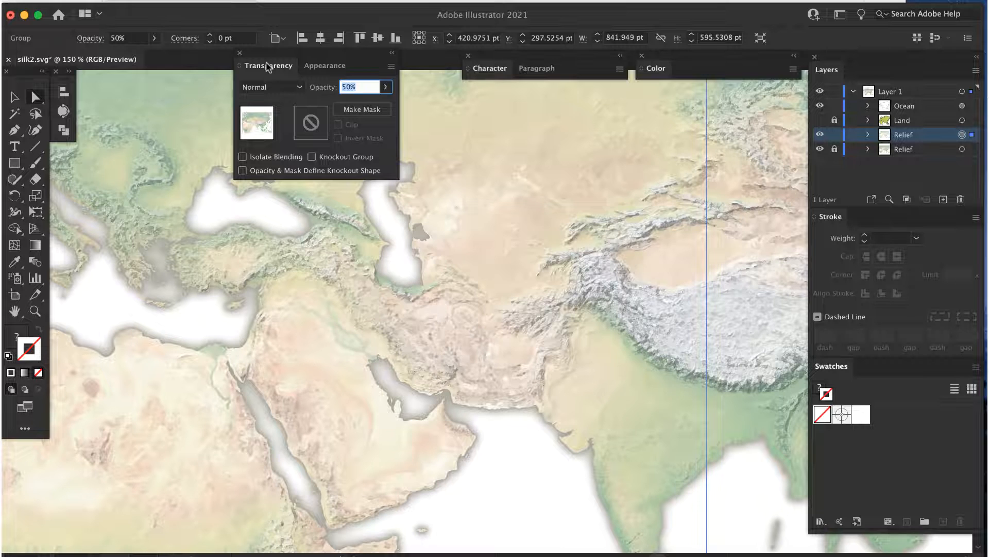
click(269, 66)
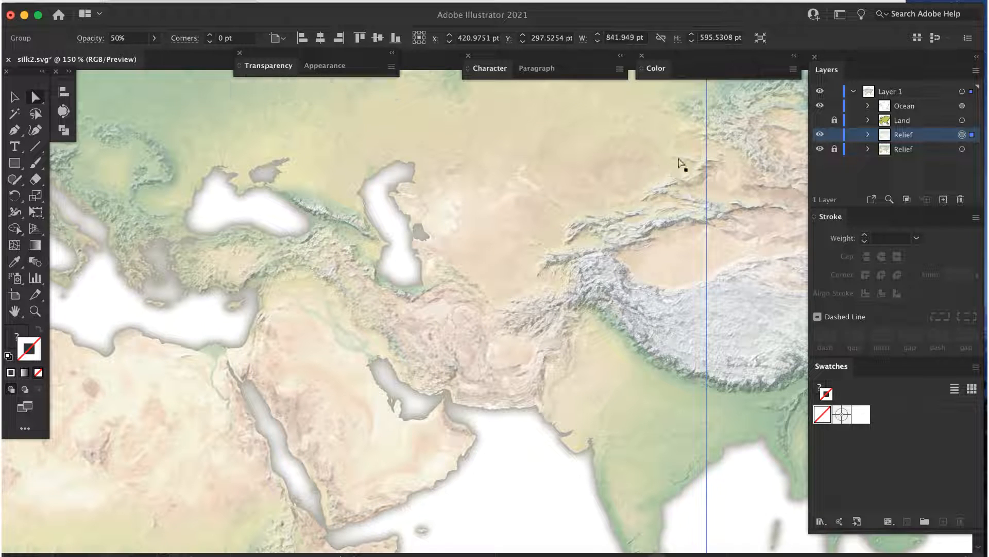
- Toggle the visibility of the upper Relief copy to compare the map with and without the brush effect
click(820, 135)
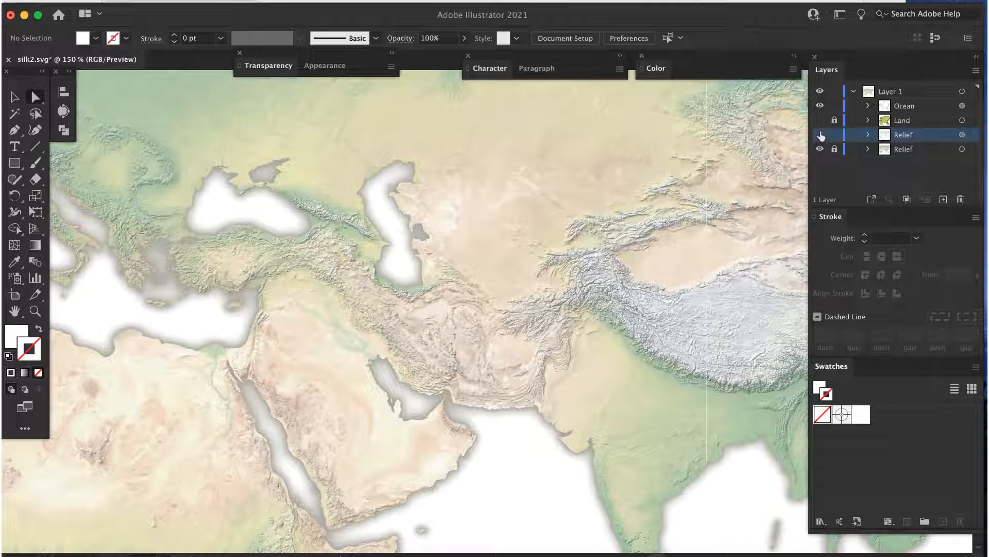
click(820, 135)
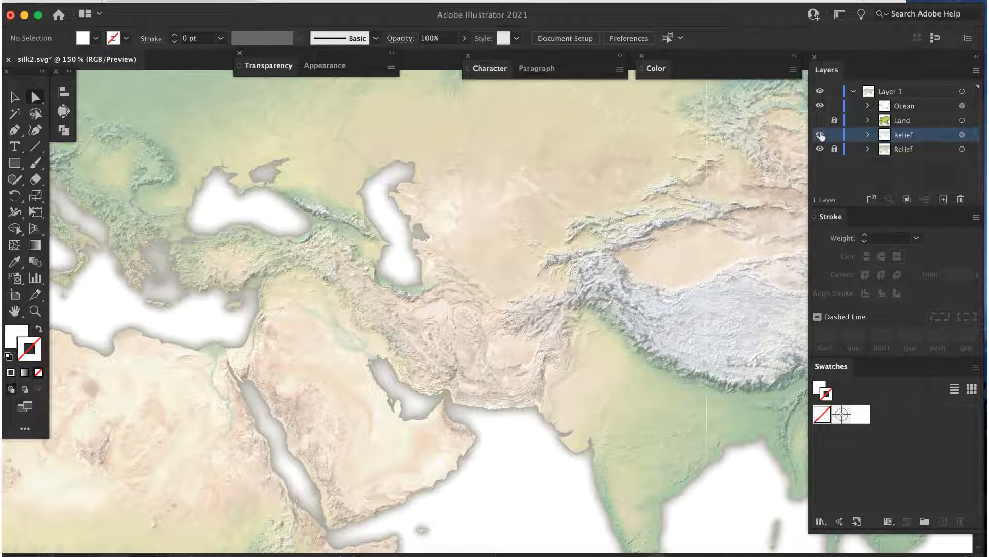
click(821, 135)
- Export the map to the Desktop as the Photoshop file silk3.psd in RGB at 300 ppi with layers written and maximum editability
click(106, 1)
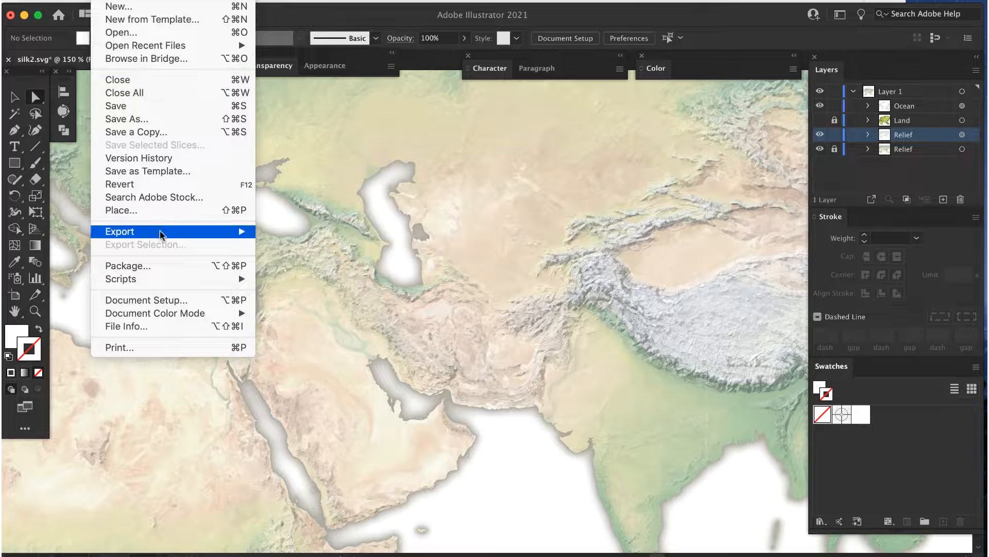
mouse_move(160, 233)
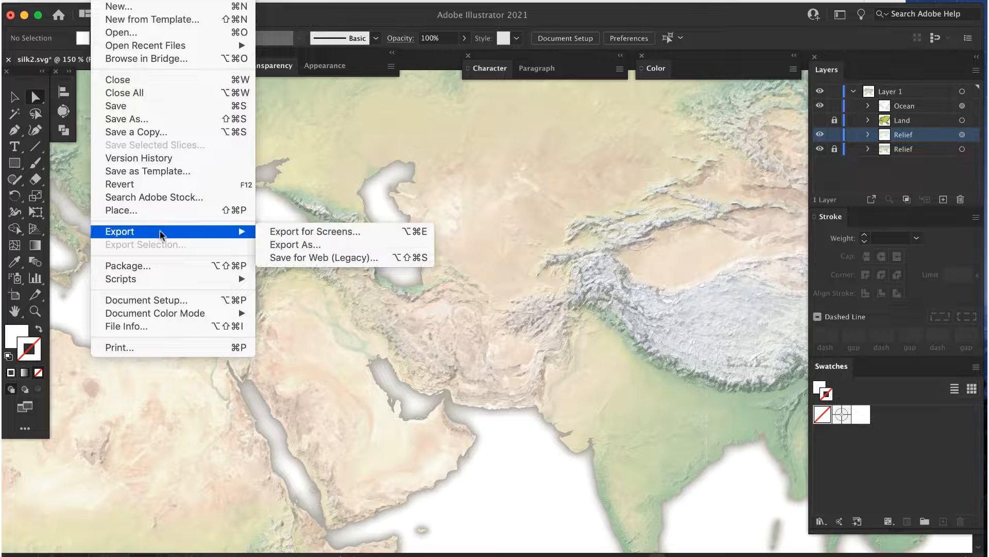
click(314, 246)
click(465, 320)
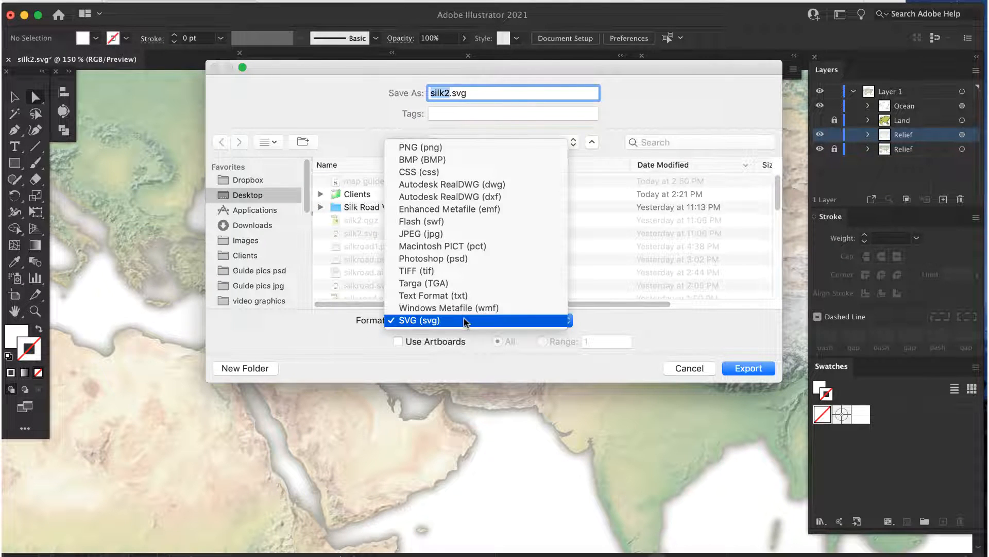
click(474, 260)
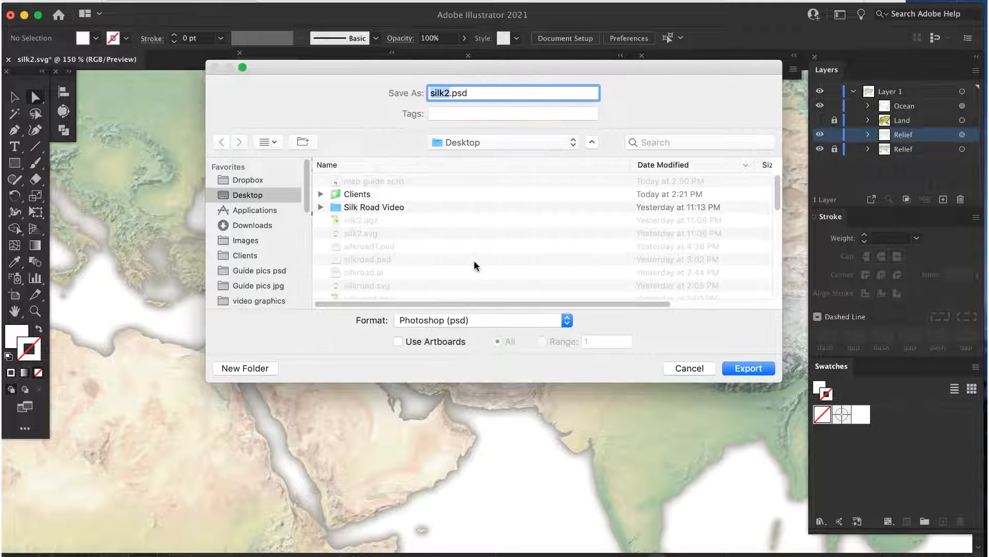
text(silk3)
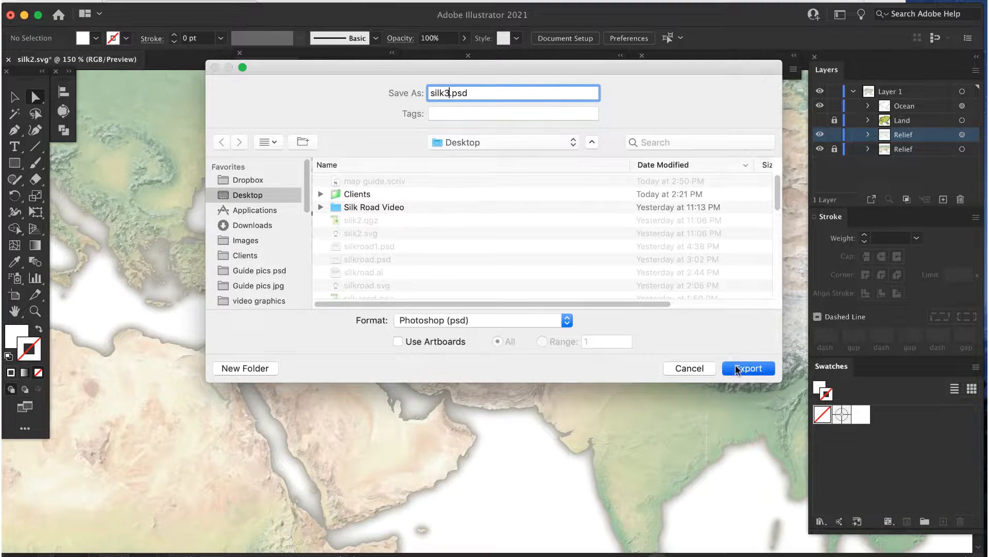
click(737, 367)
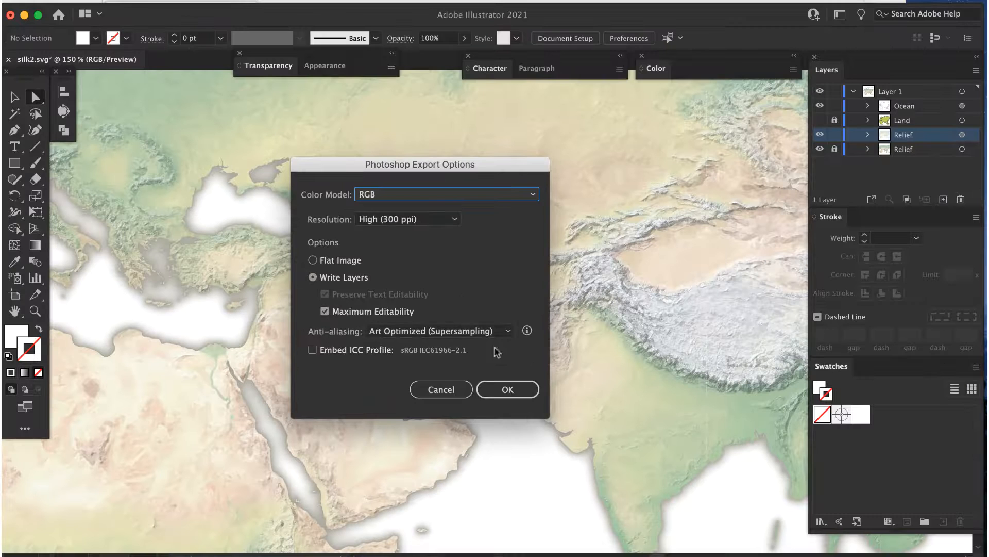
click(522, 452)
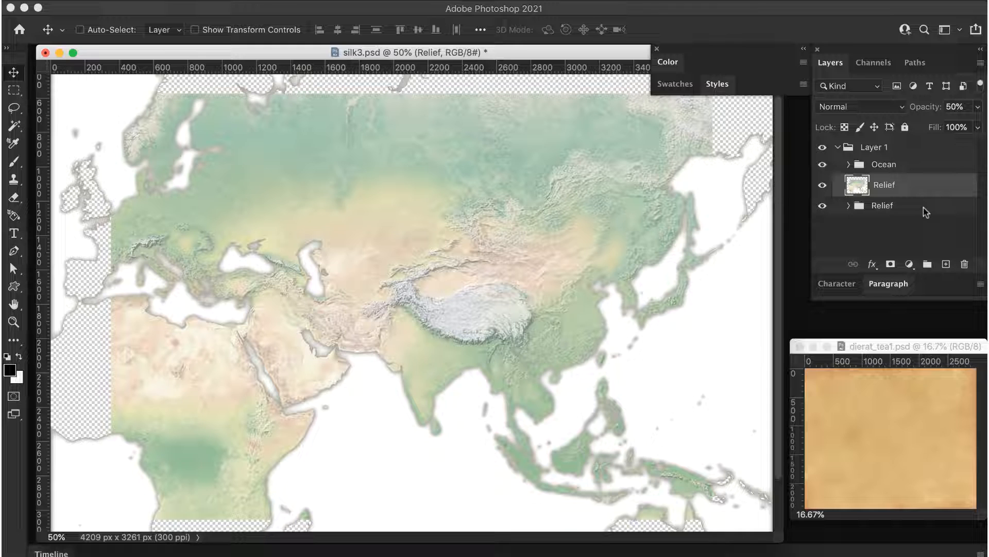
- In Photoshop, merge the Relief layer and the Relief group of silk3.psd into one layer
shift+click(926, 212)
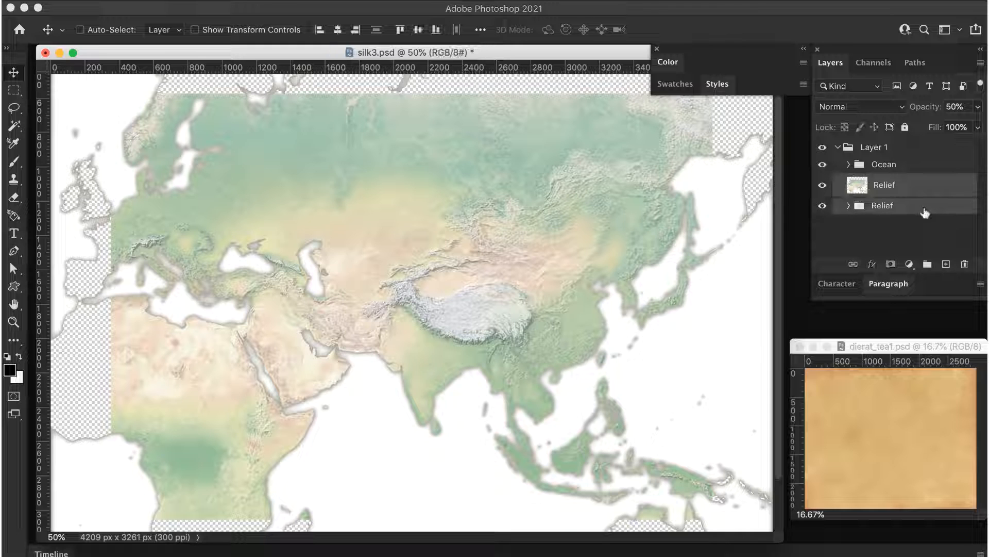
key(super)
key(super+e)
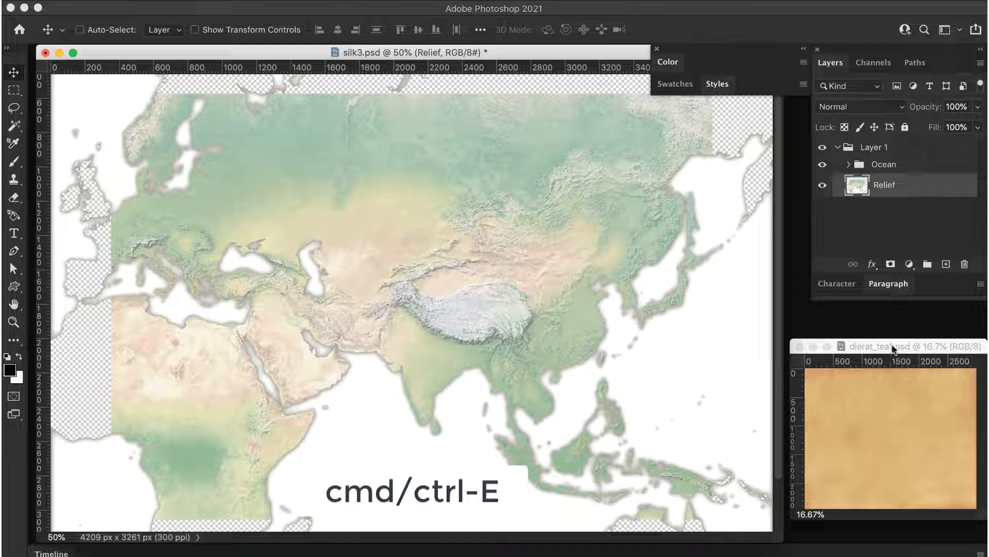
- Copy the tea-stained paper texture from dierat_tea1.psd into silk3.psd as a layer directly above Relief
click(894, 347)
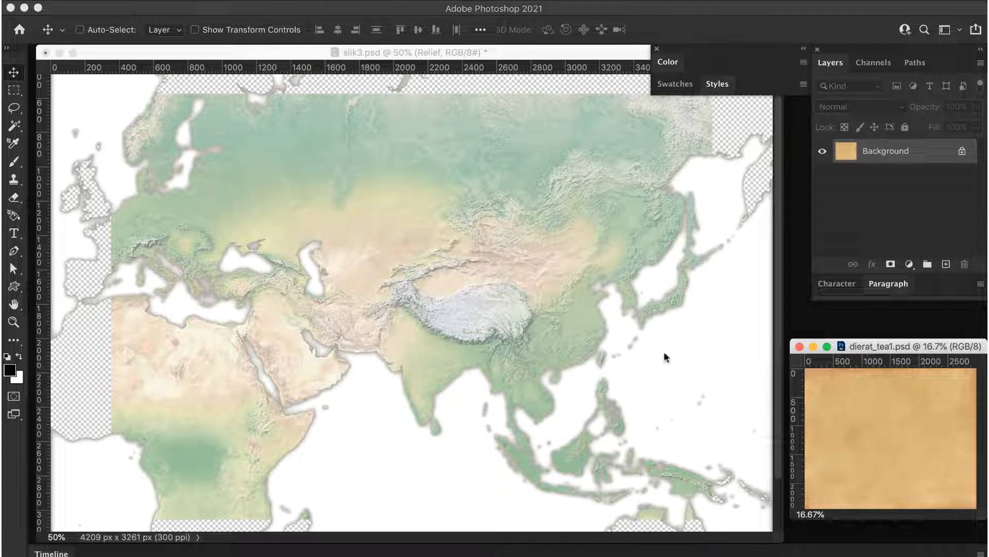
drag(665, 357, 447, 292)
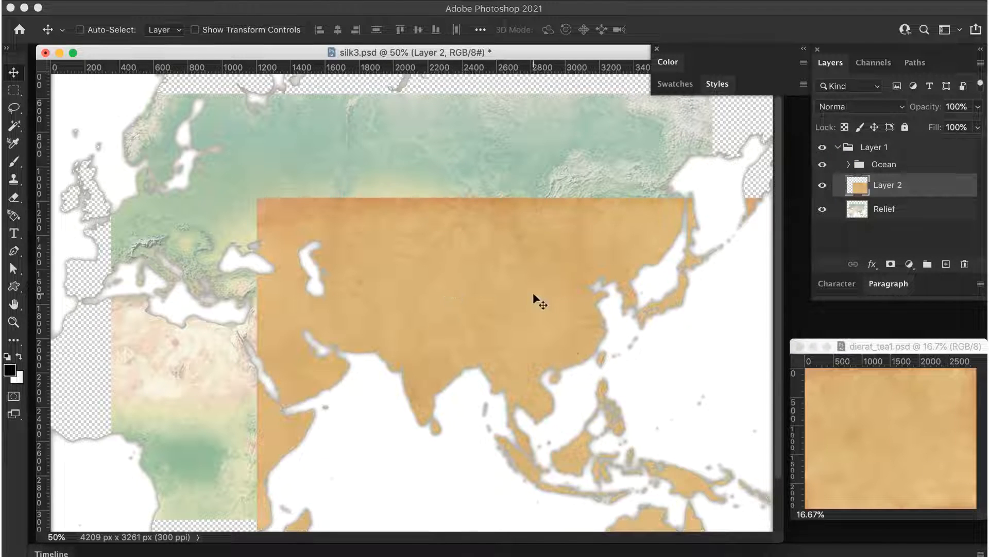
- Move the paper texture layer over the landmasses and stretch it to about 130% width and 107% height to cover most of the map
drag(536, 295, 371, 178)
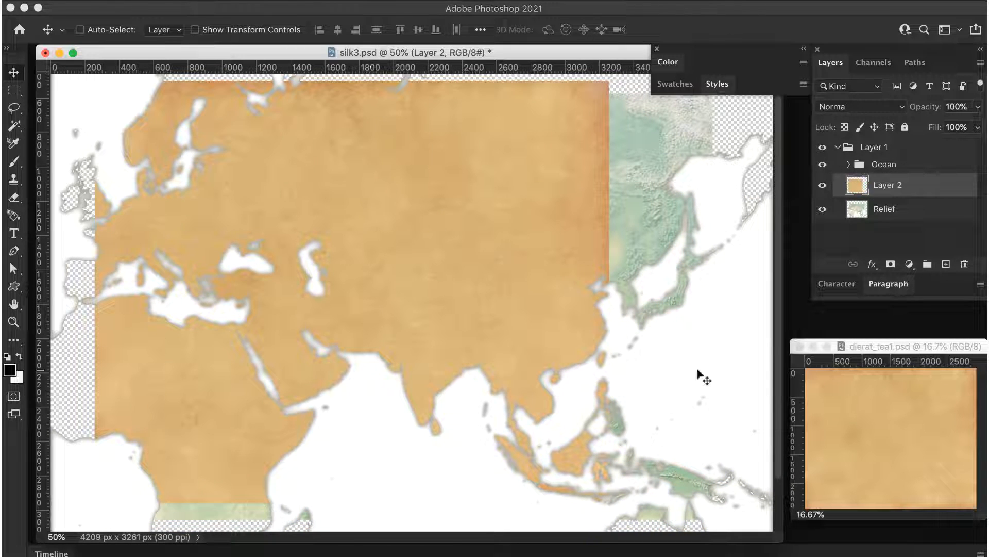
key(ctrl+t)
drag(609, 502, 765, 528)
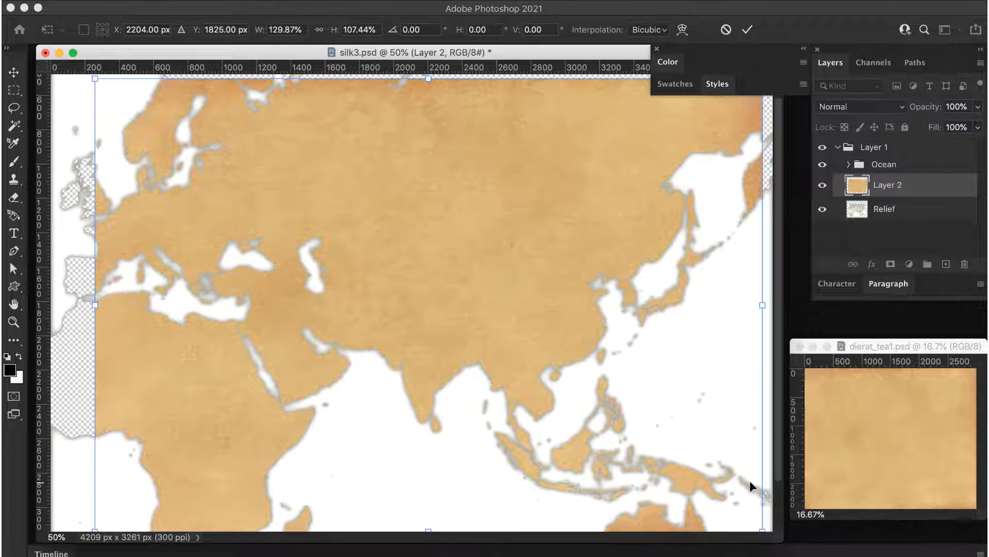
key(Return)
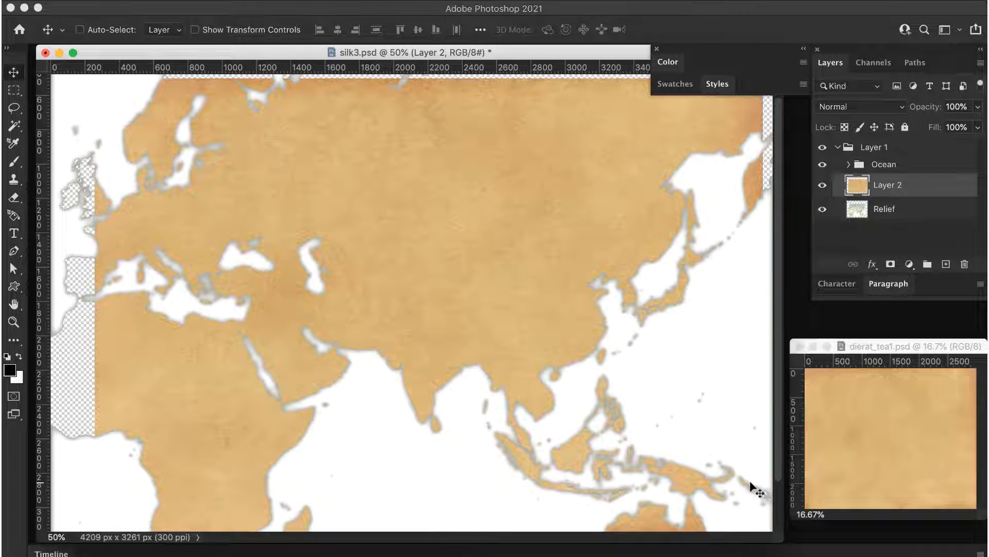
- Blend the paper texture layer in Linear Burn at 60% opacity and move the Ocean group beneath it
click(879, 107)
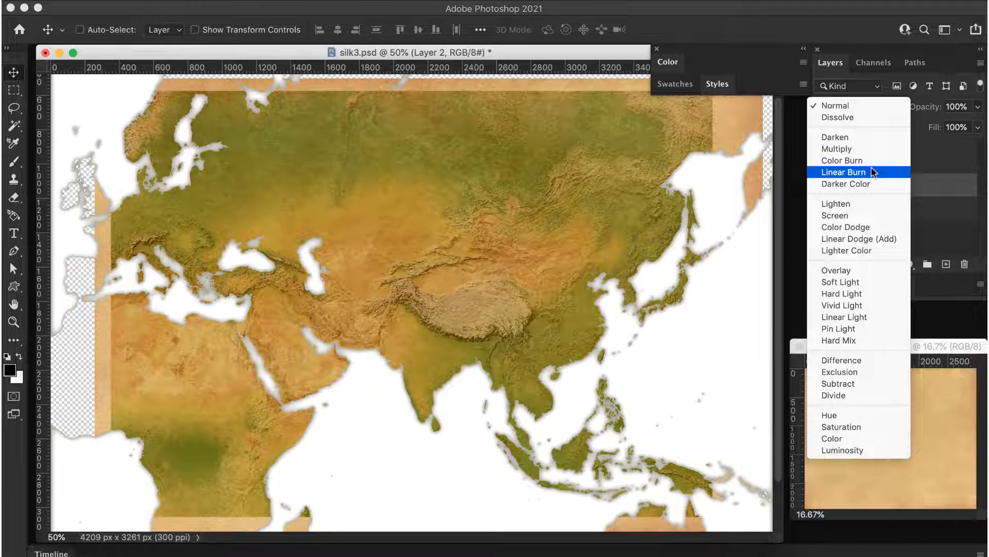
click(874, 173)
click(954, 106)
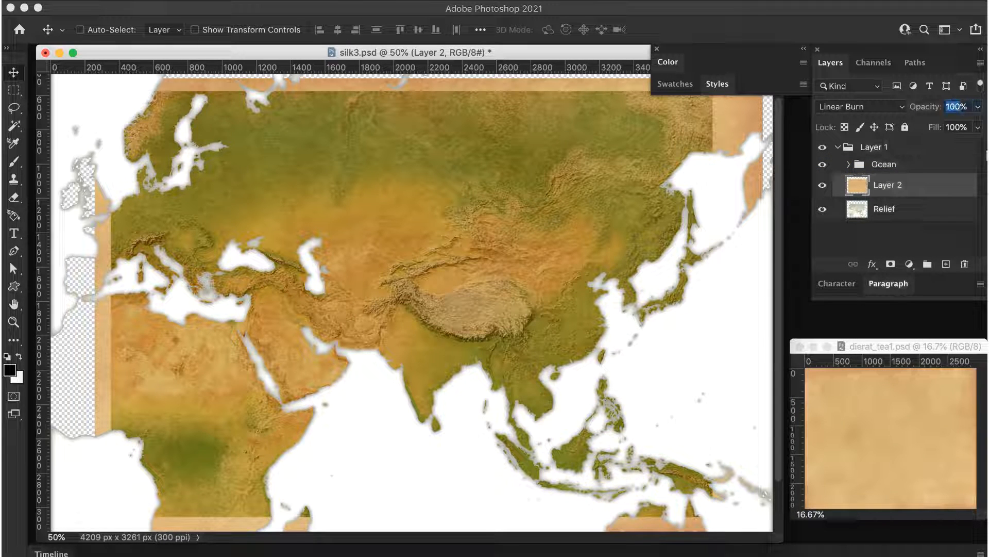
text(60)
key(Return)
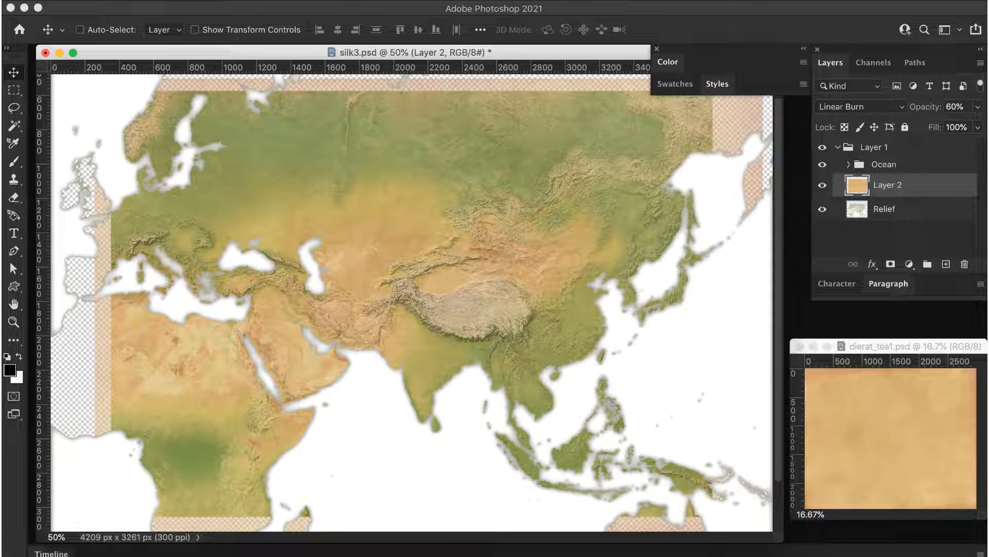
drag(921, 165, 922, 204)
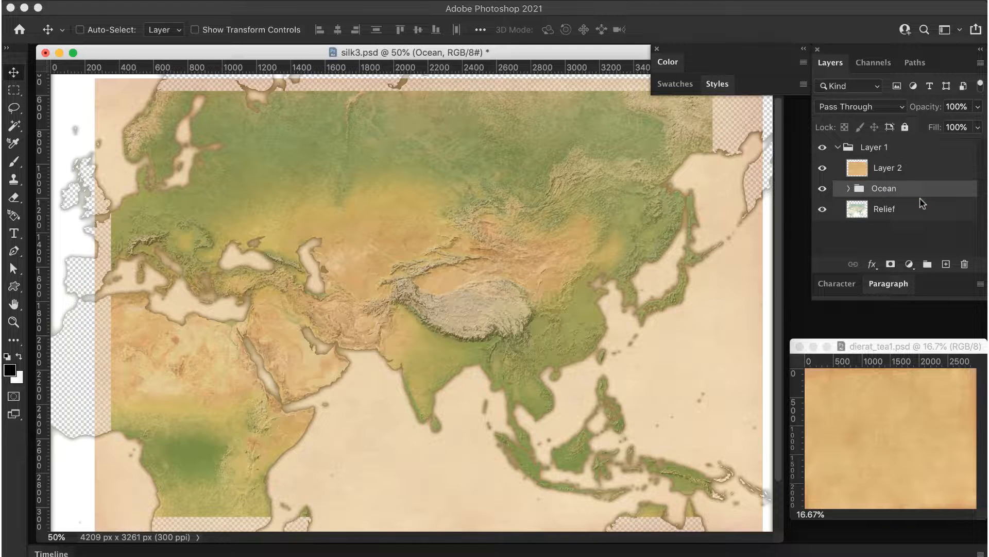
- Add a Levels adjustment layer above the paper texture, moving the black and white input points slightly inward for more contrast
click(926, 169)
click(910, 264)
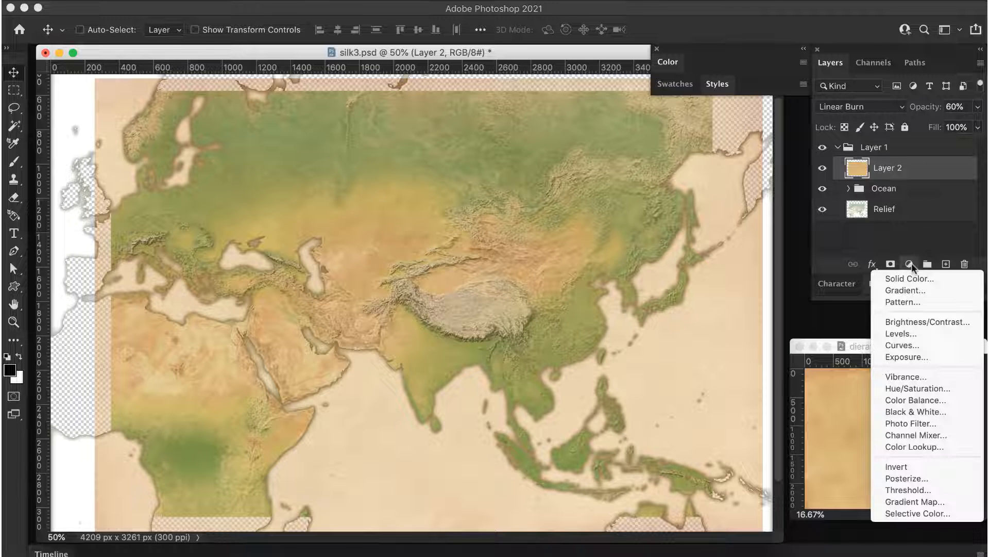
click(896, 335)
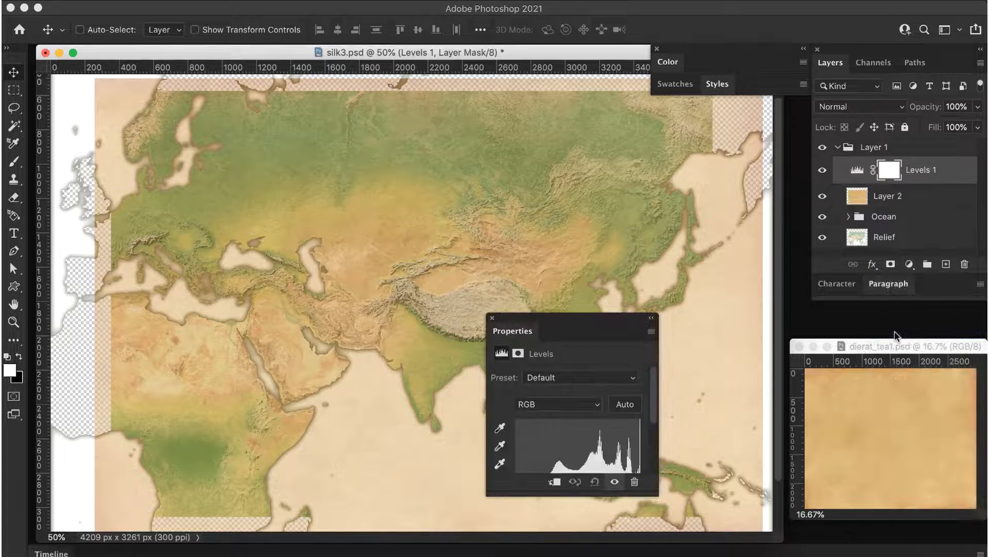
scroll(531, 452, down, 2)
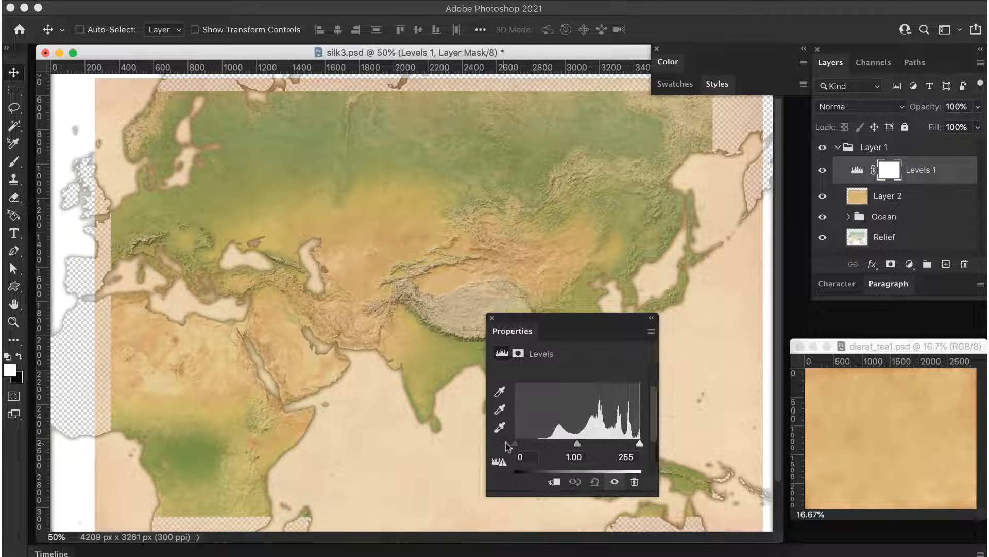
drag(514, 445, 523, 444)
drag(639, 443, 634, 443)
click(492, 319)
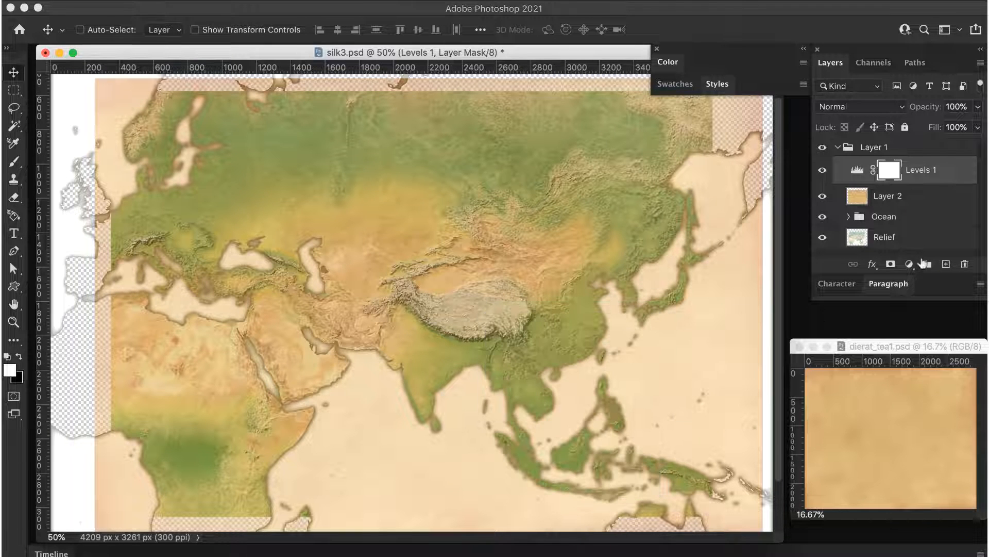
- Add a Vibrance adjustment layer above Levels 1 and slightly mute the map's colours
click(910, 264)
click(923, 375)
drag(566, 389, 561, 419)
click(492, 318)
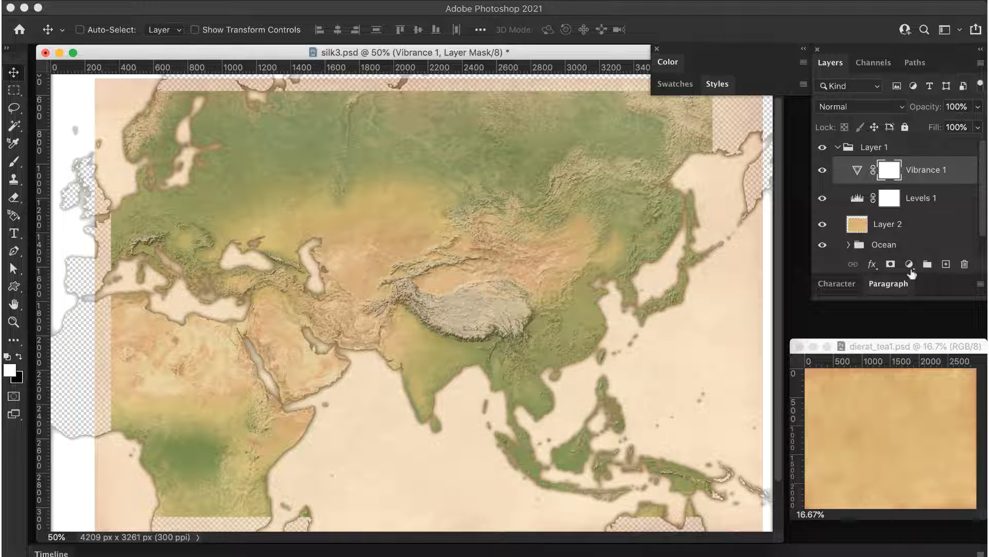
- Add a Color Balance adjustment layer above Vibrance 1 and shift the midtones' Yellow–Blue balance to +13
click(910, 264)
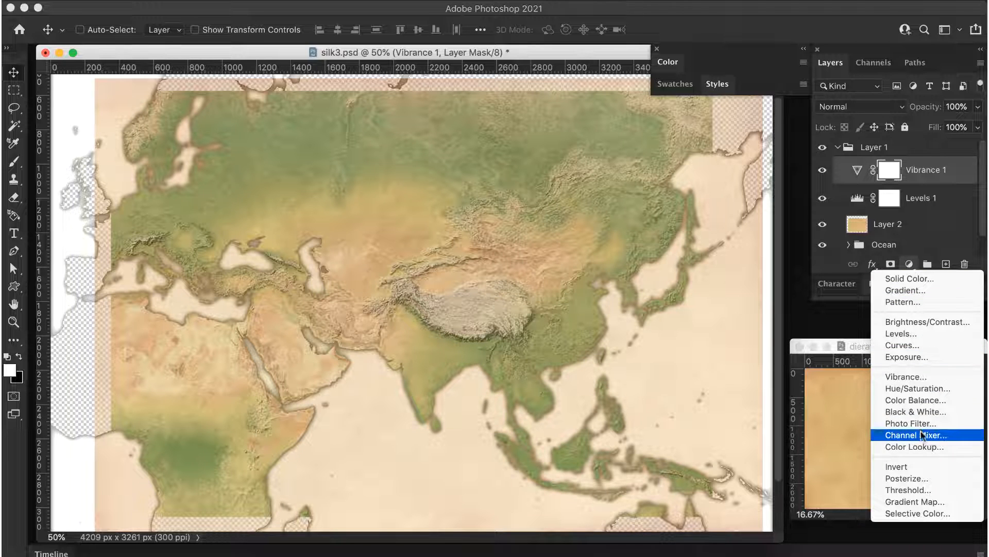
click(915, 401)
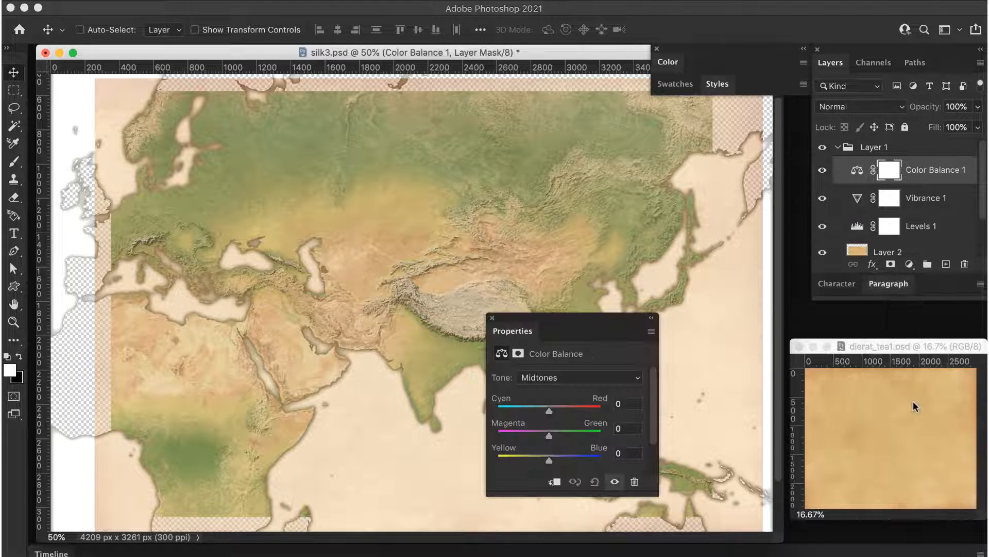
drag(551, 462, 556, 463)
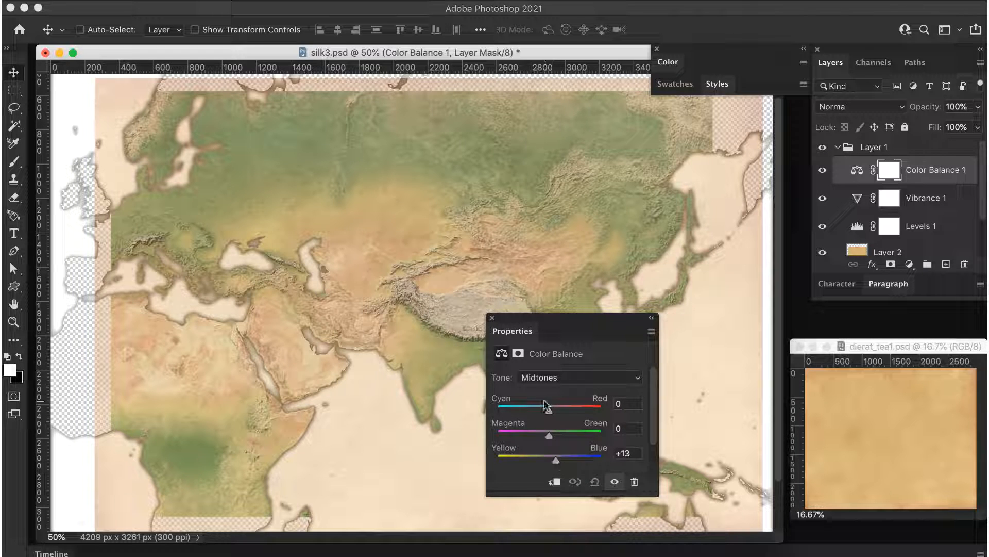
click(492, 318)
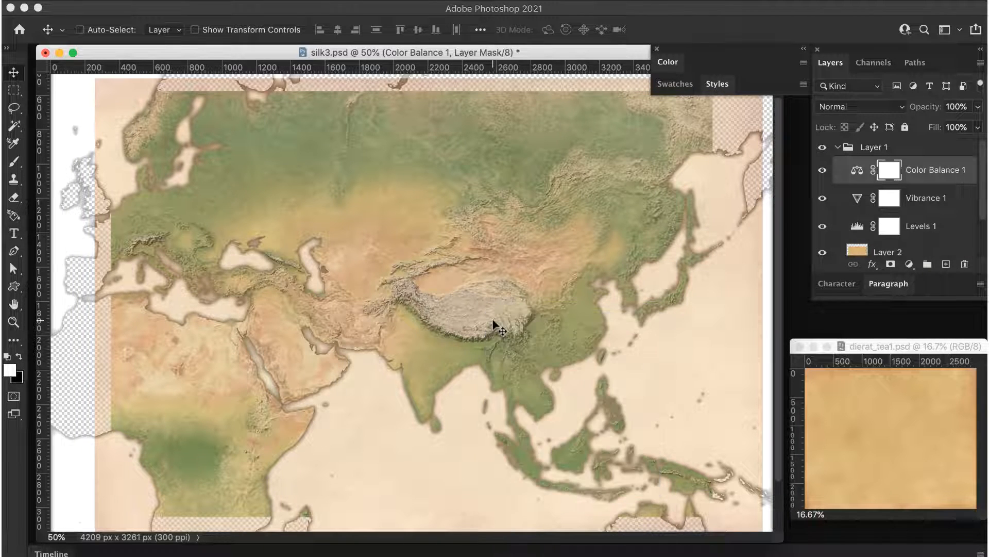
- Open kraken.ai and copy its kraken-and-ship drawing into silk3.psd as a top layer in the ocean south-west of India
click(821, 554)
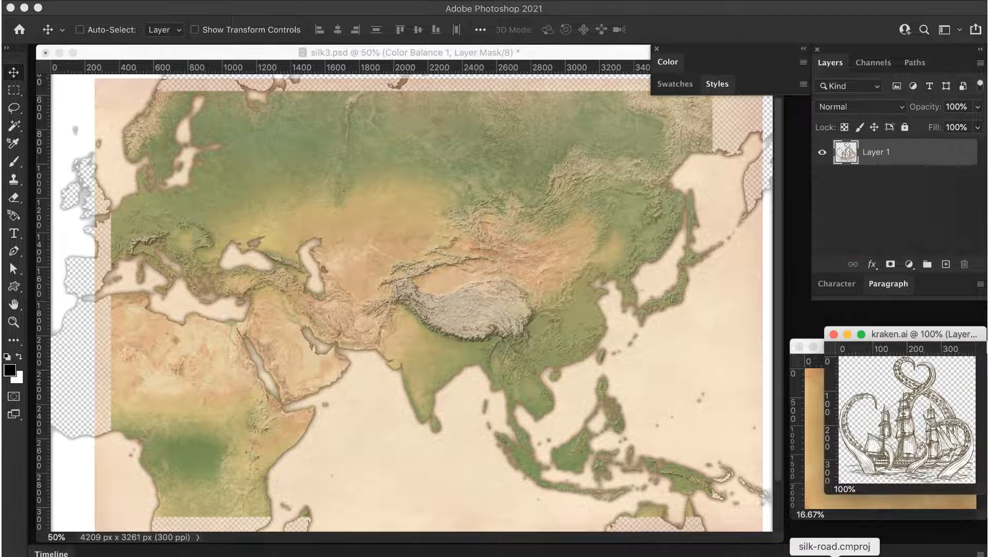
drag(920, 338, 890, 333)
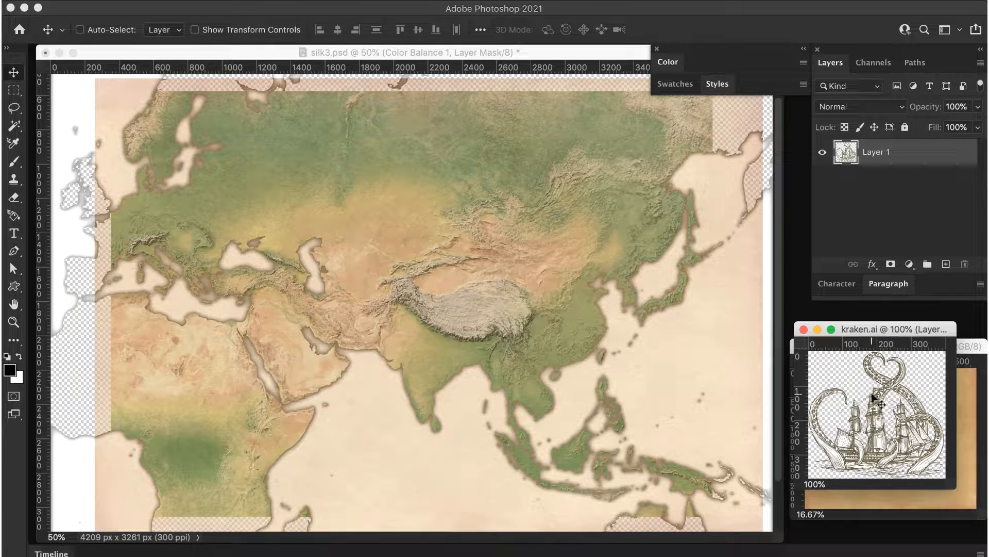
drag(875, 405, 380, 482)
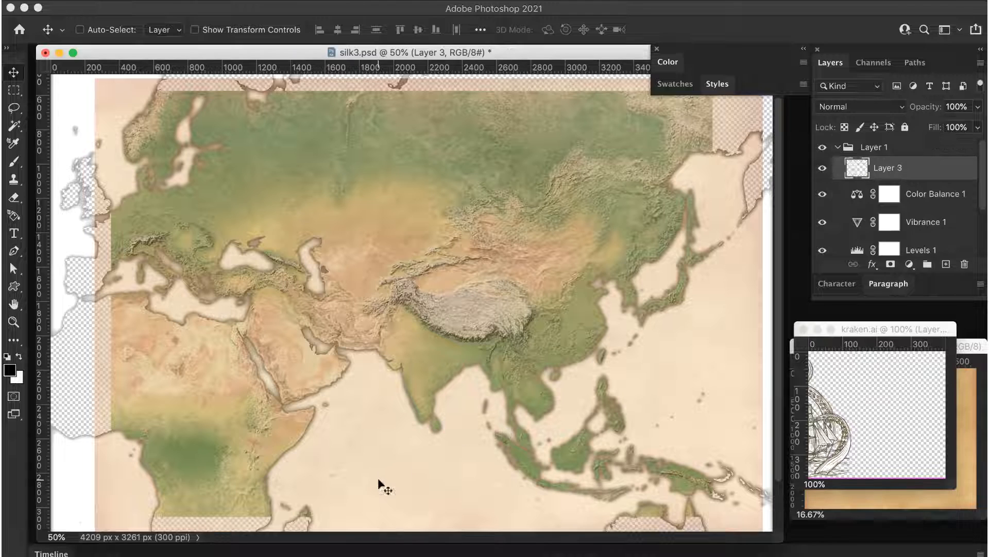
- Scale the kraken drawing down proportionally to a little over a third of its size, northeast of Madagascar
super+click(428, 434)
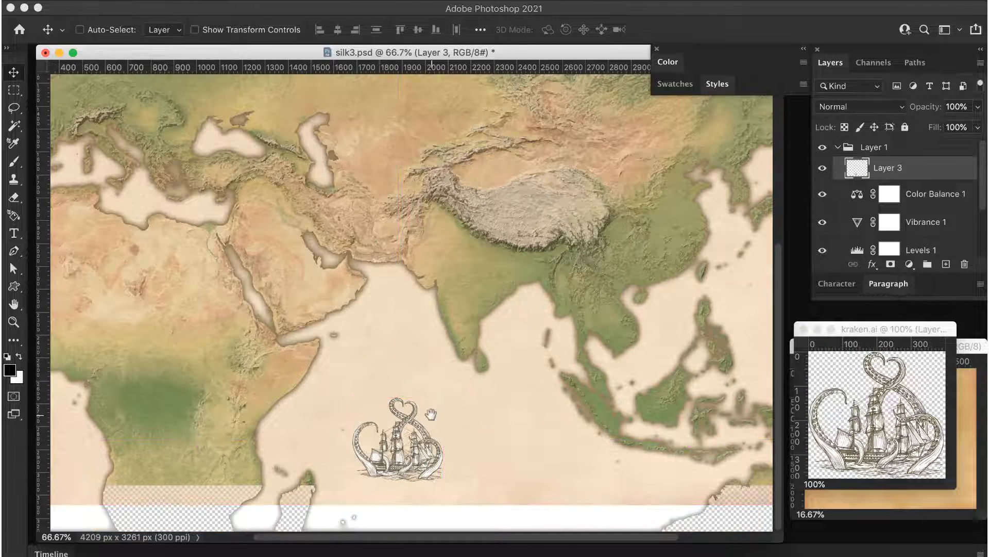
super+click(432, 415)
drag(432, 415, 441, 400)
key(super+t)
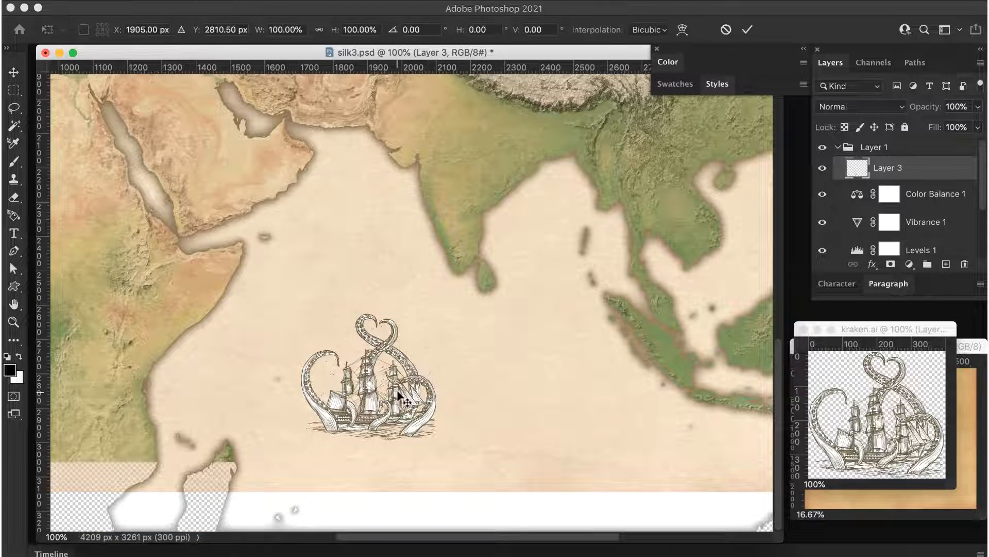
drag(441, 315, 352, 391)
key(Return)
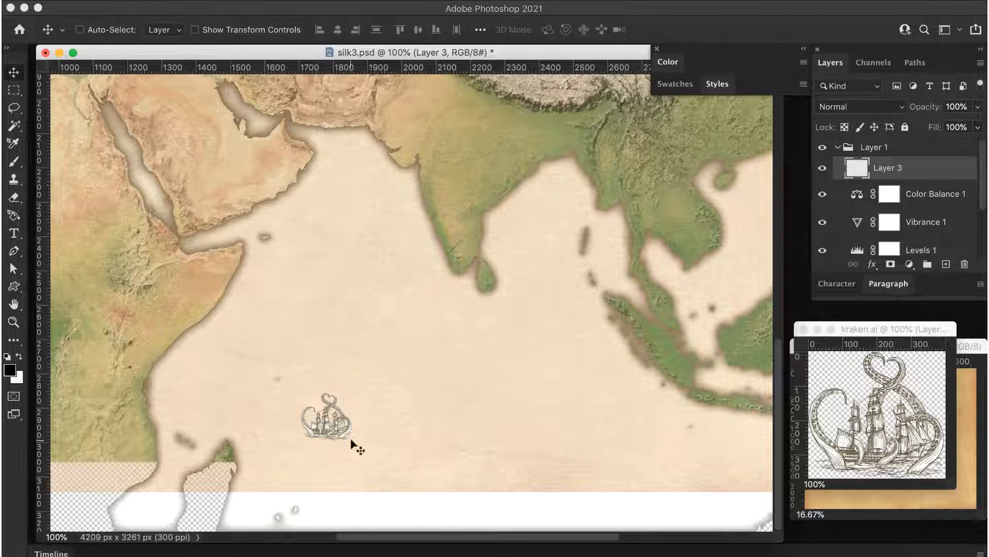
- Set the kraken layer's blend mode to Linear Burn and check it against the whole map at 50% zoom
key(super+equal)
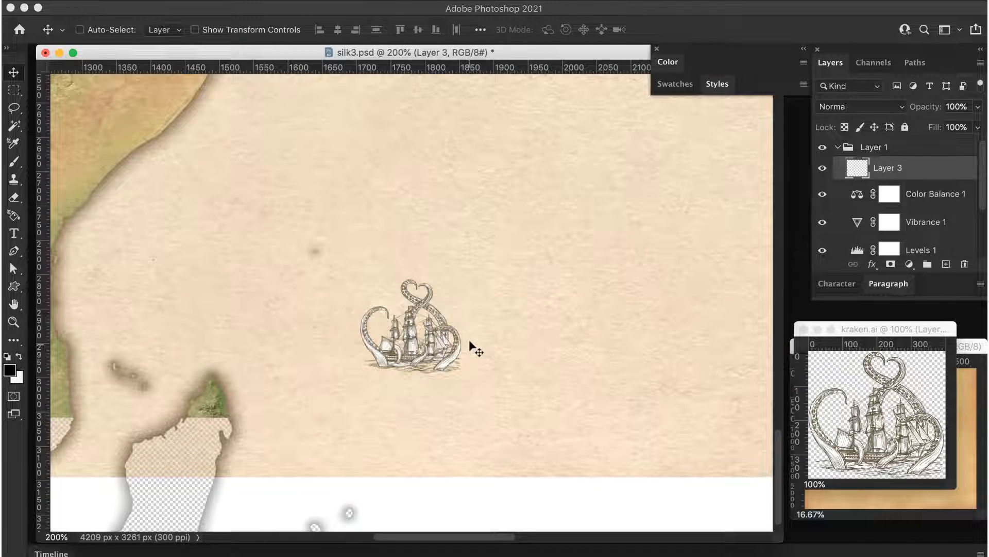
click(870, 107)
click(871, 171)
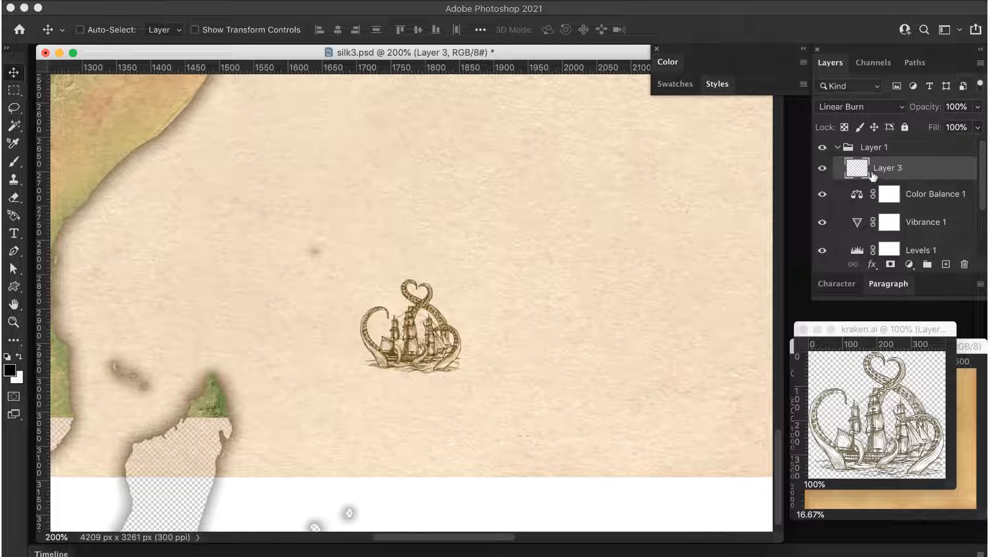
alt+super+click(441, 264)
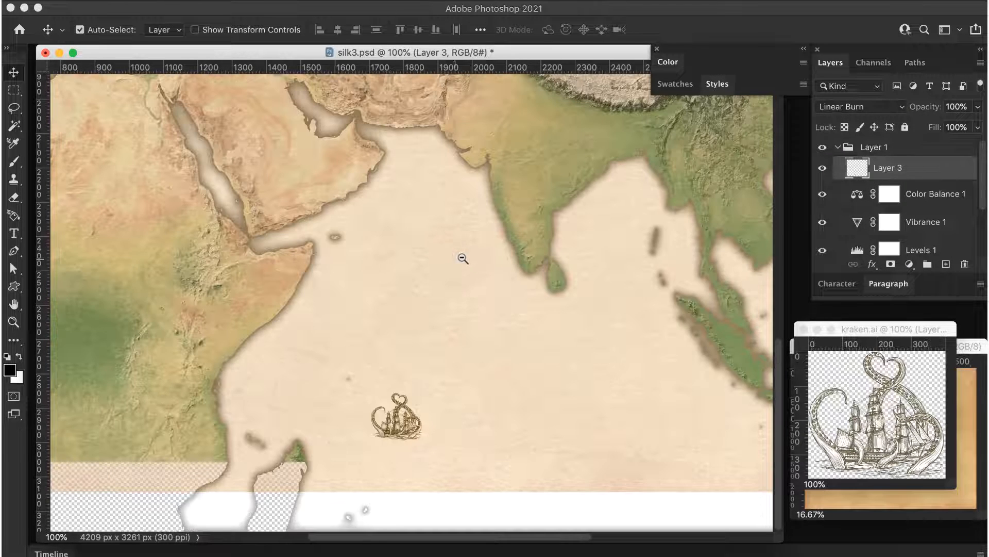
alt+super+click(471, 254)
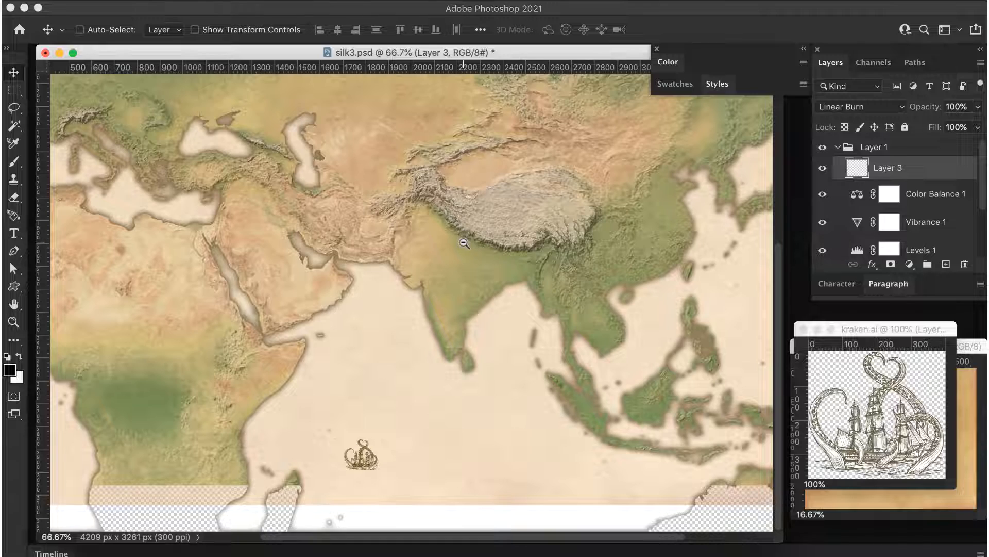
alt+super+click(462, 237)
drag(462, 237, 453, 260)
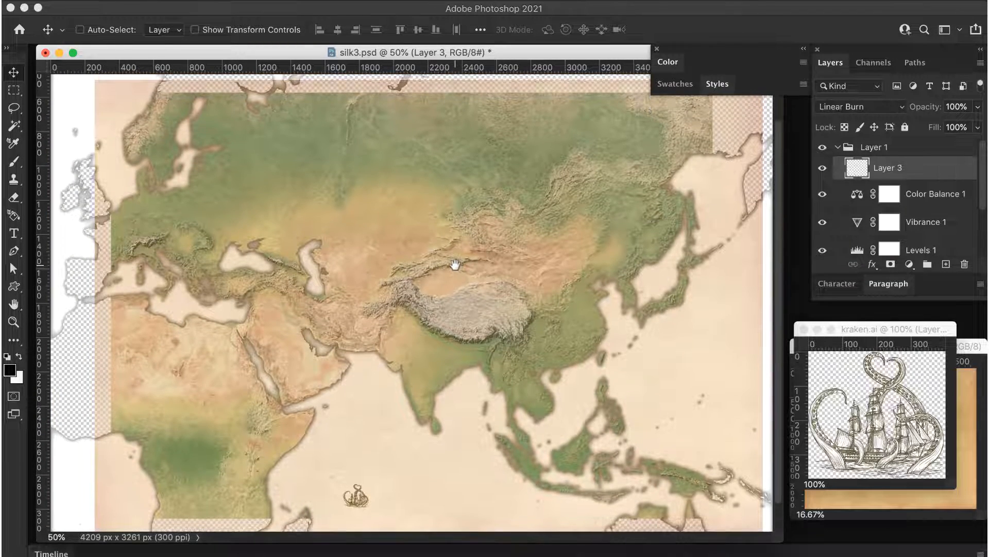